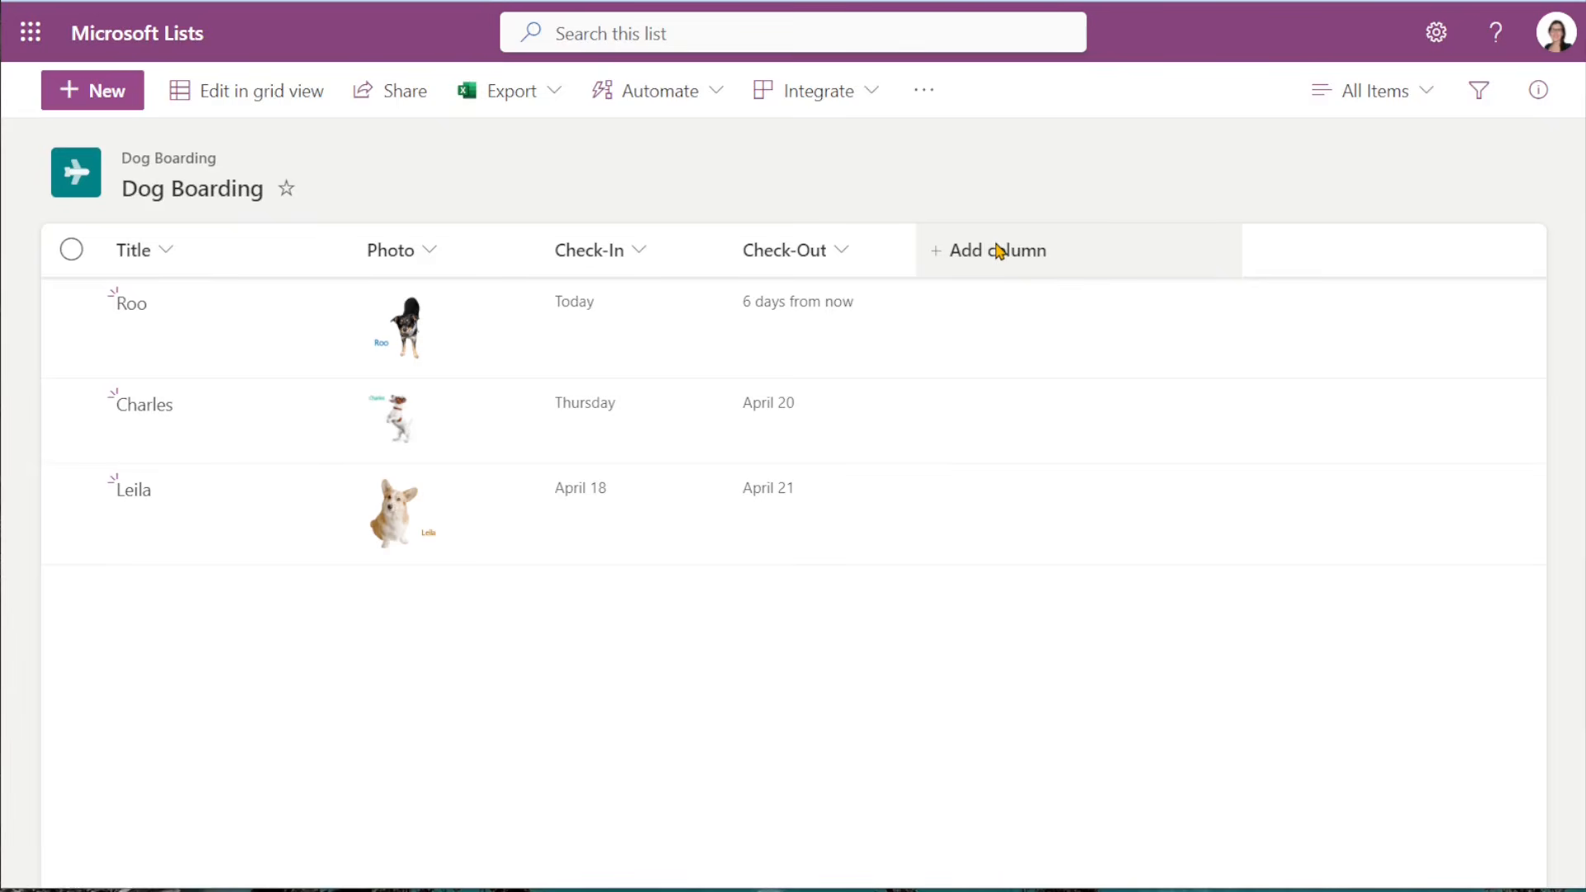
# - Start a new column from the full set of column types, name it Nights and make it a Calculated column
pyautogui.scroll(-4, 1090, 405)
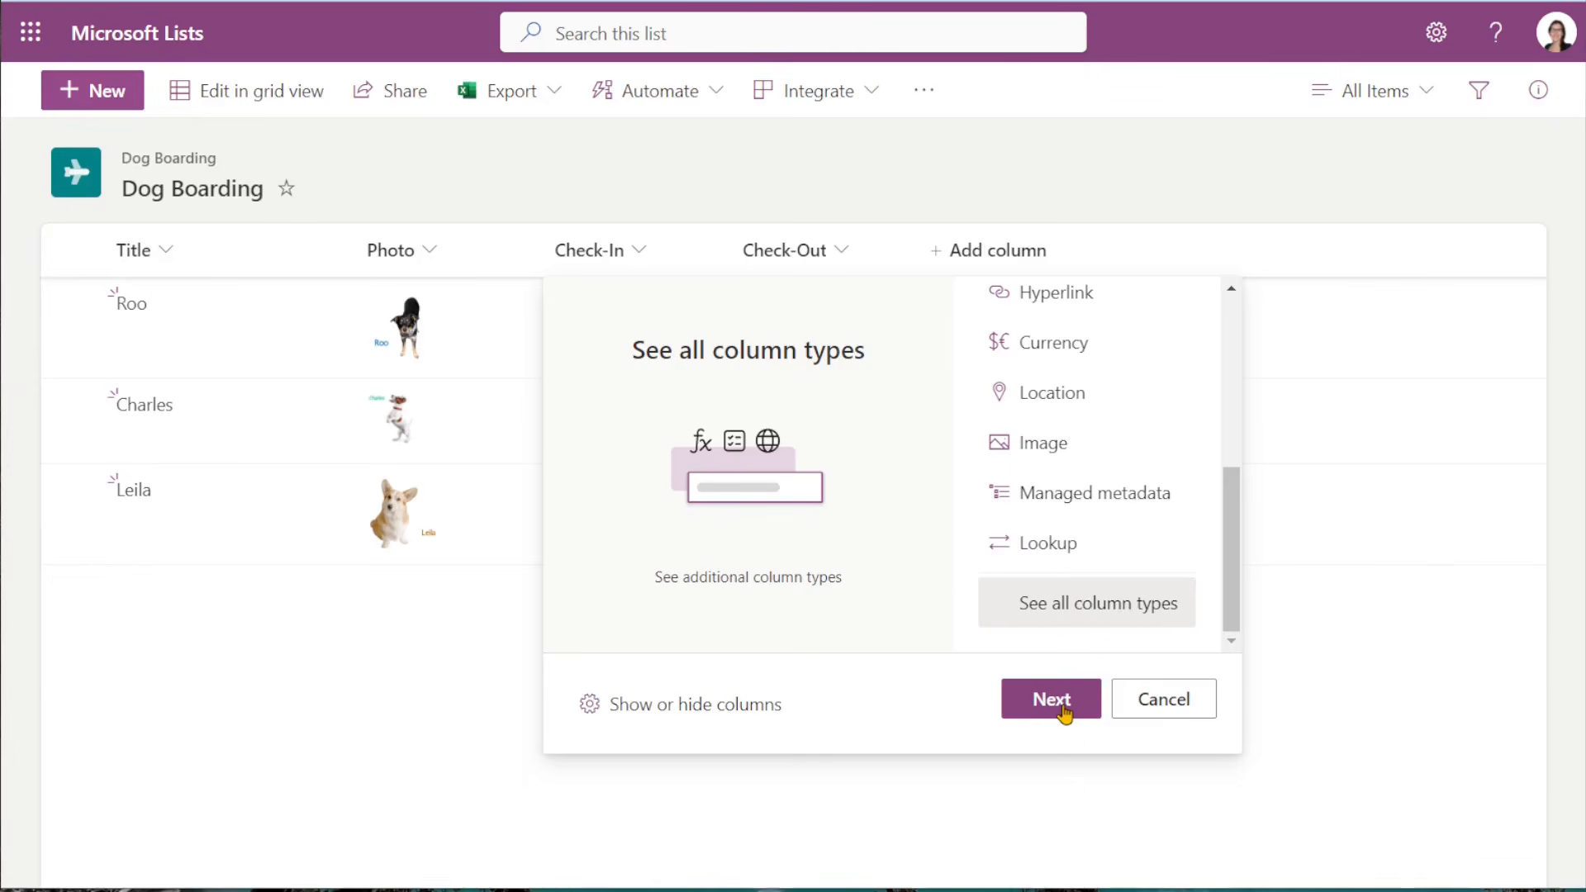
pyautogui.click(1063, 708)
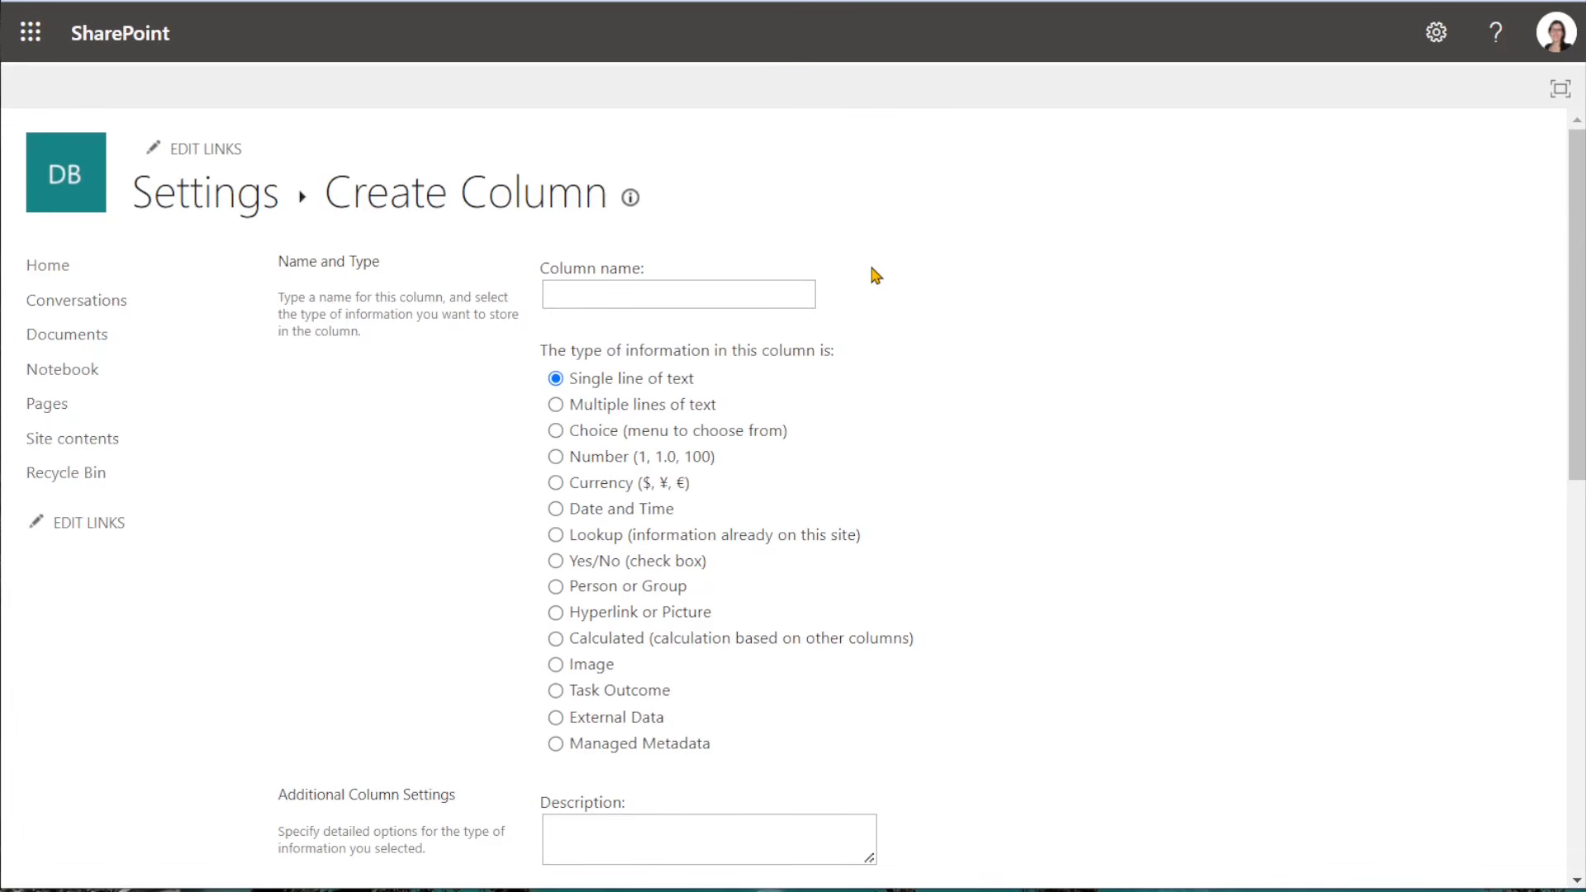
pyautogui.click(729, 299)
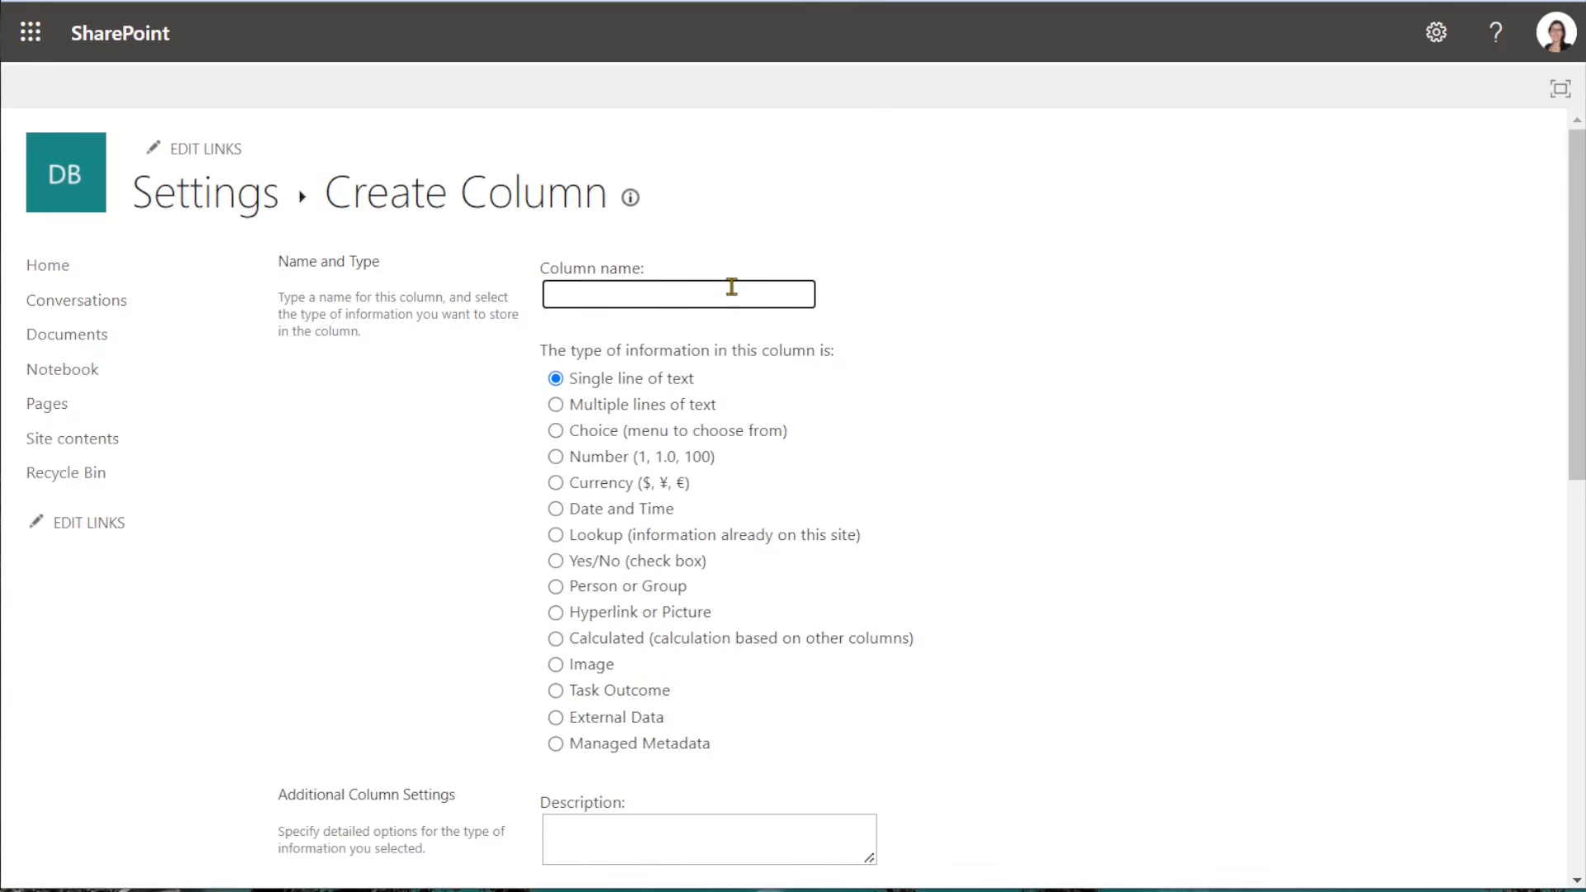
pyautogui.write('Nights')
pyautogui.scroll(-2, 730, 297)
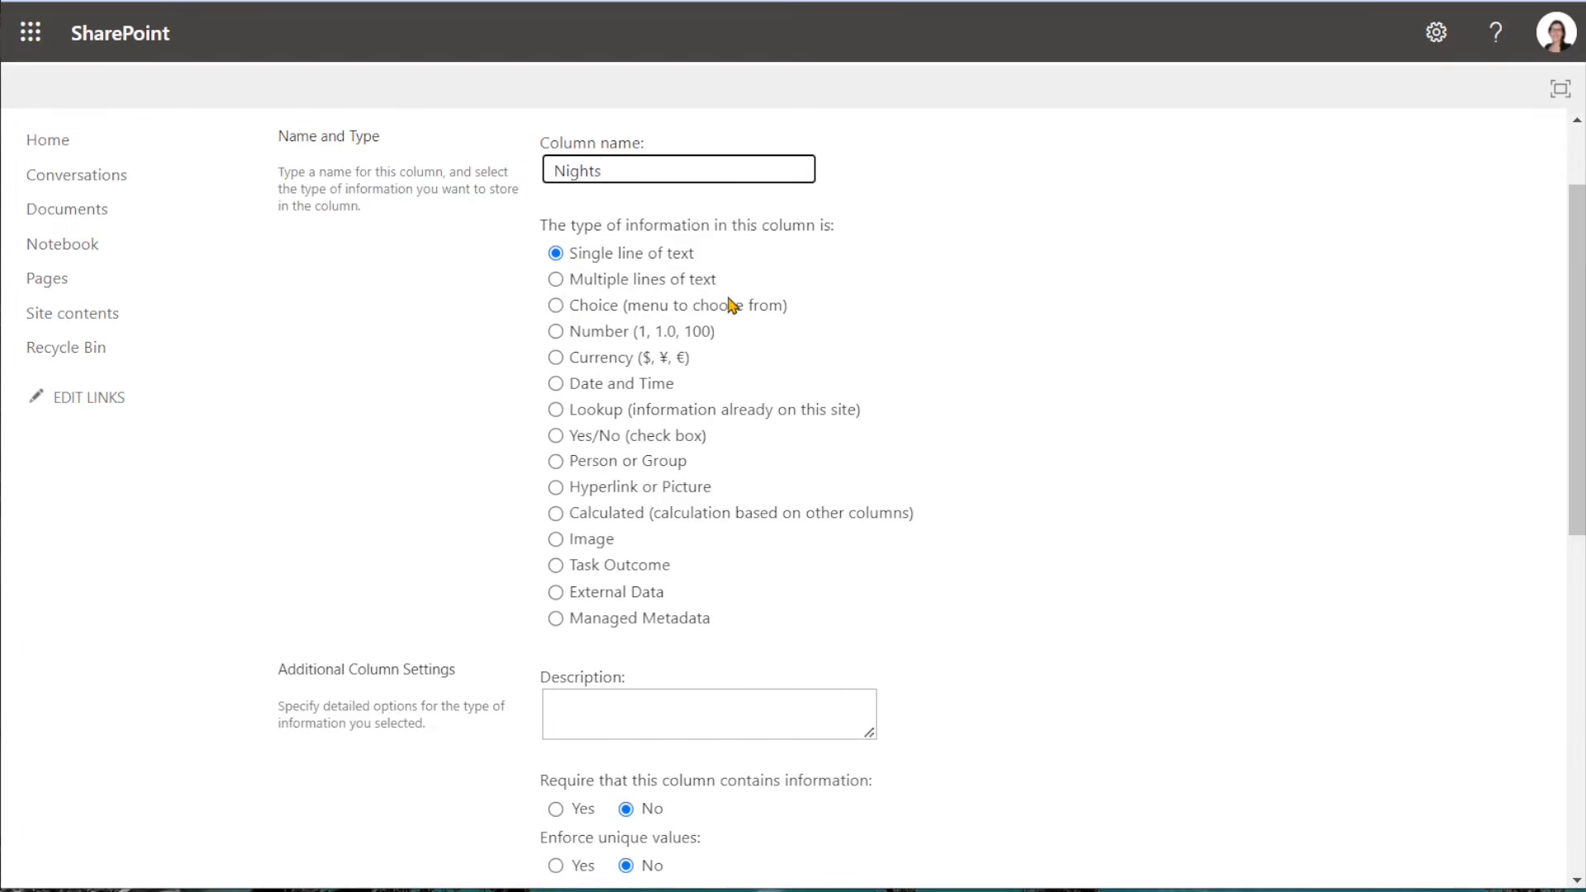
pyautogui.scroll(-2, 719, 308)
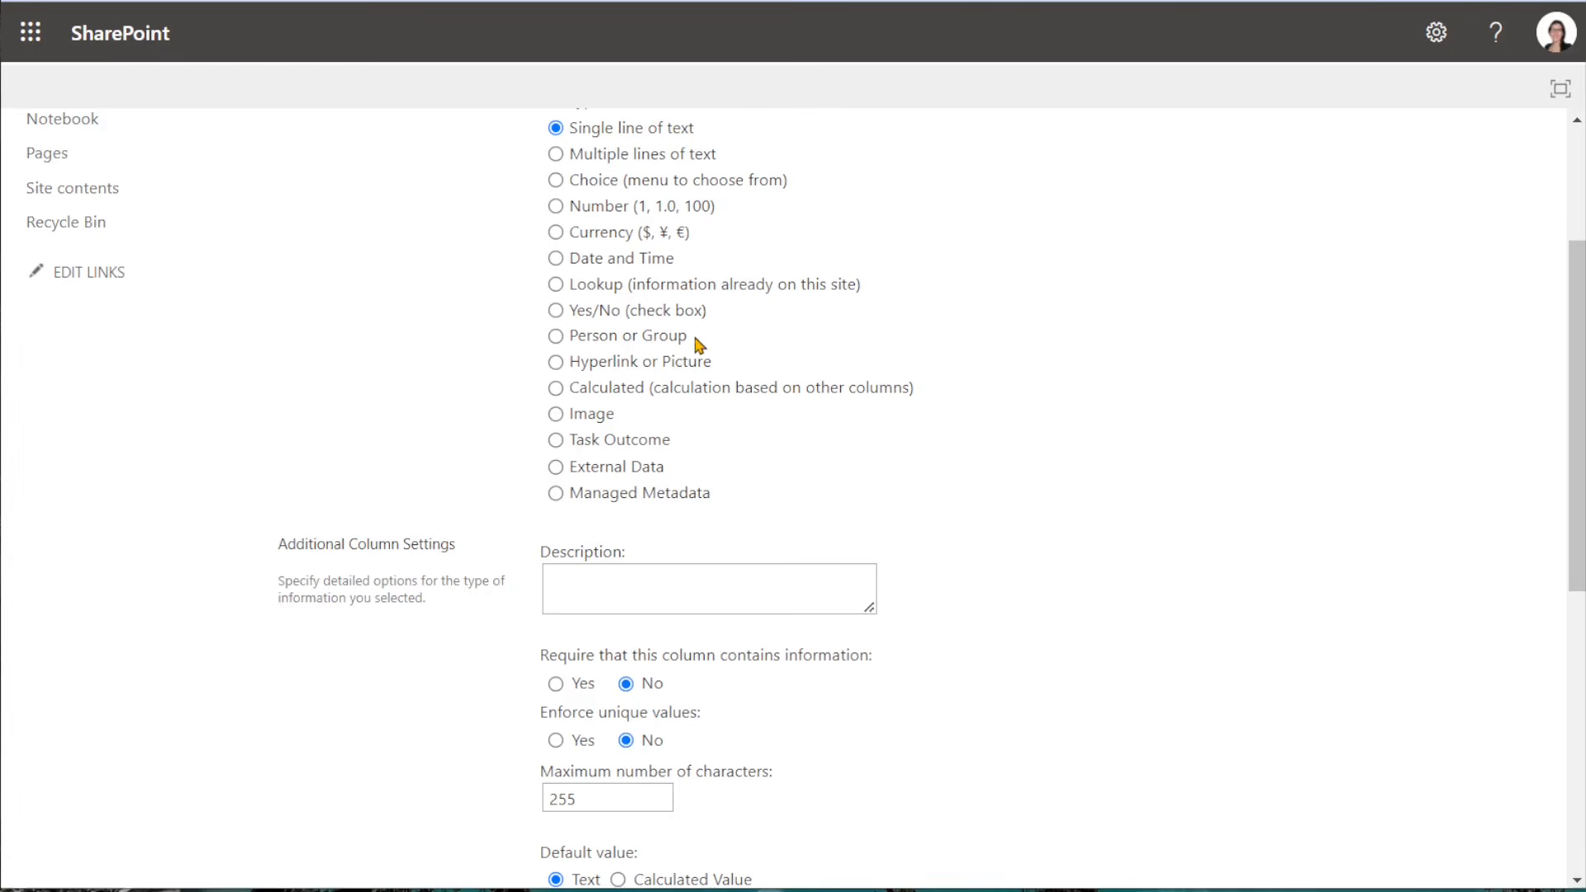
pyautogui.click(555, 392)
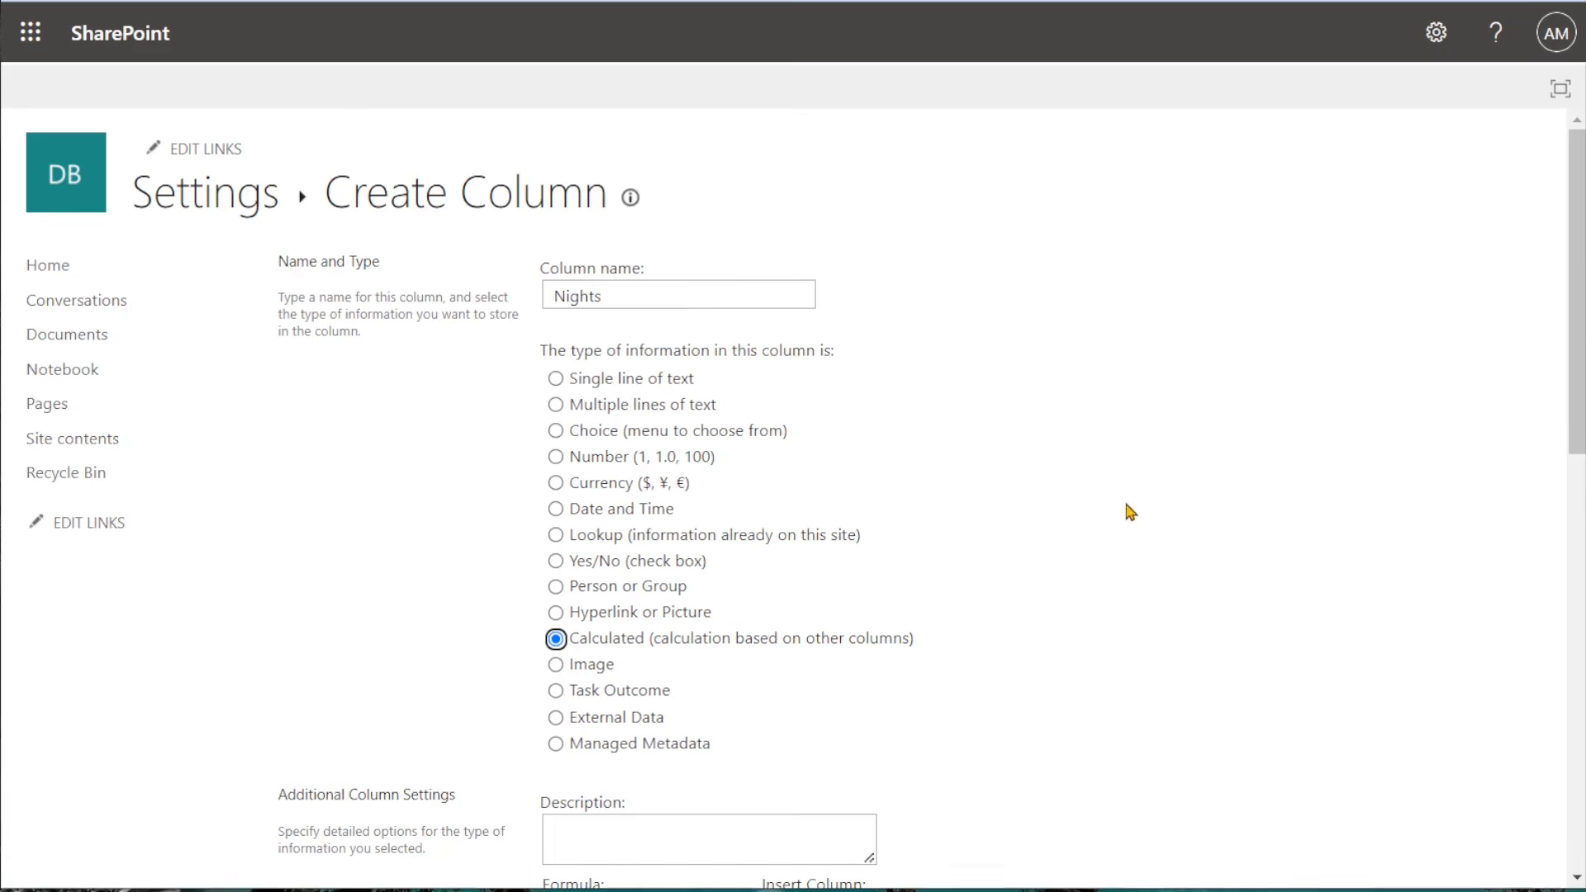
# - Set the Nights formula to return a Number with 0 decimal places
pyautogui.scroll(-5, 1115, 512)
pyautogui.scroll(-2, 1116, 513)
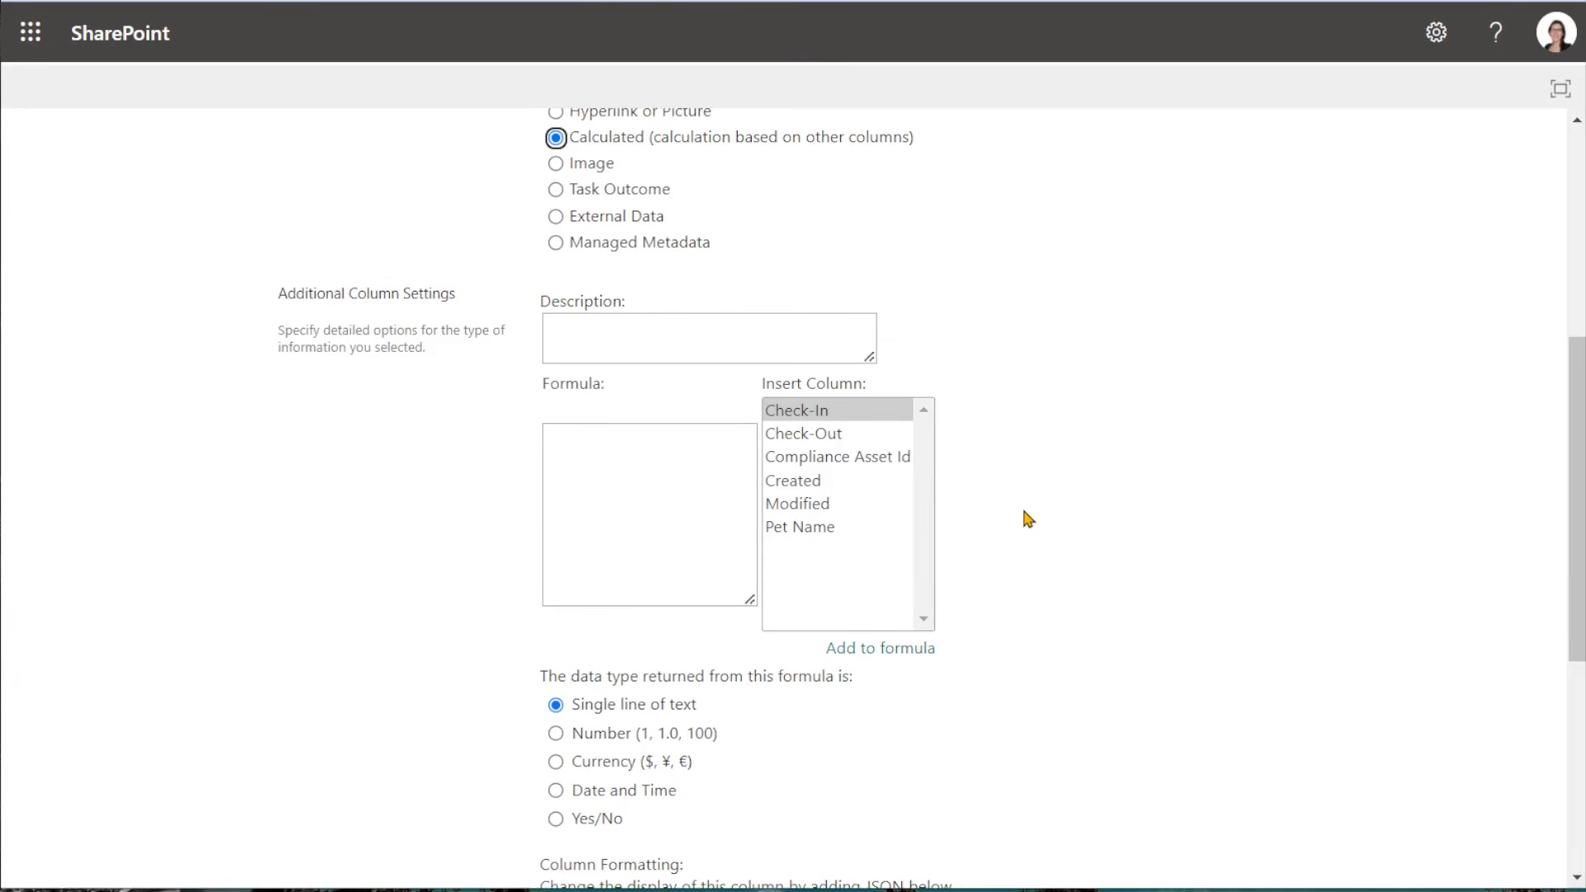
pyautogui.scroll(-3, 1023, 516)
pyautogui.scroll(-1, 1032, 504)
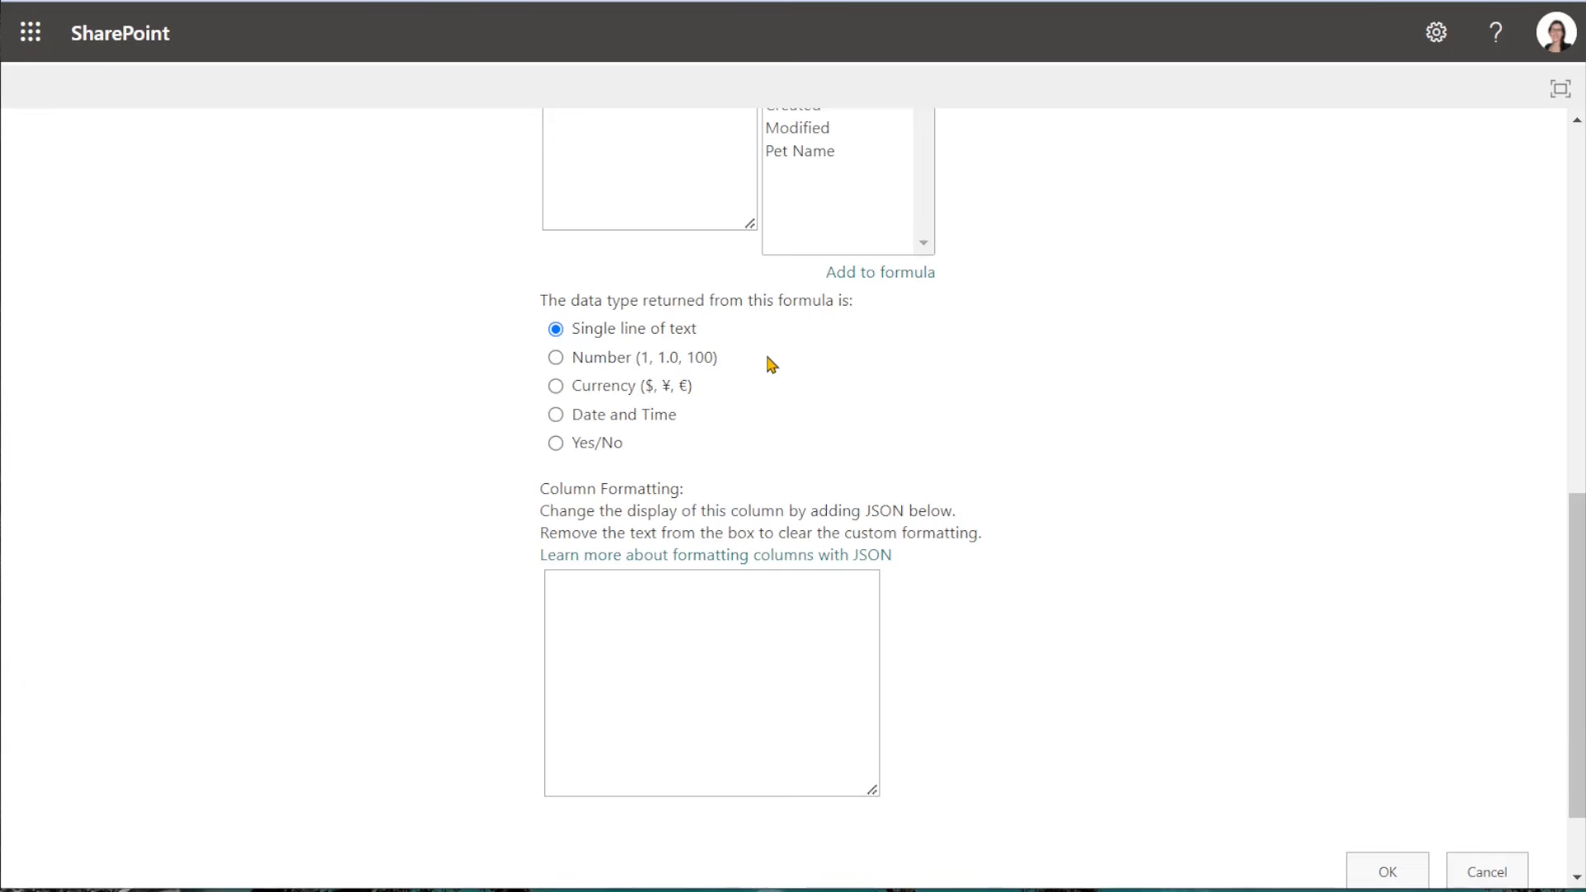
pyautogui.click(556, 358)
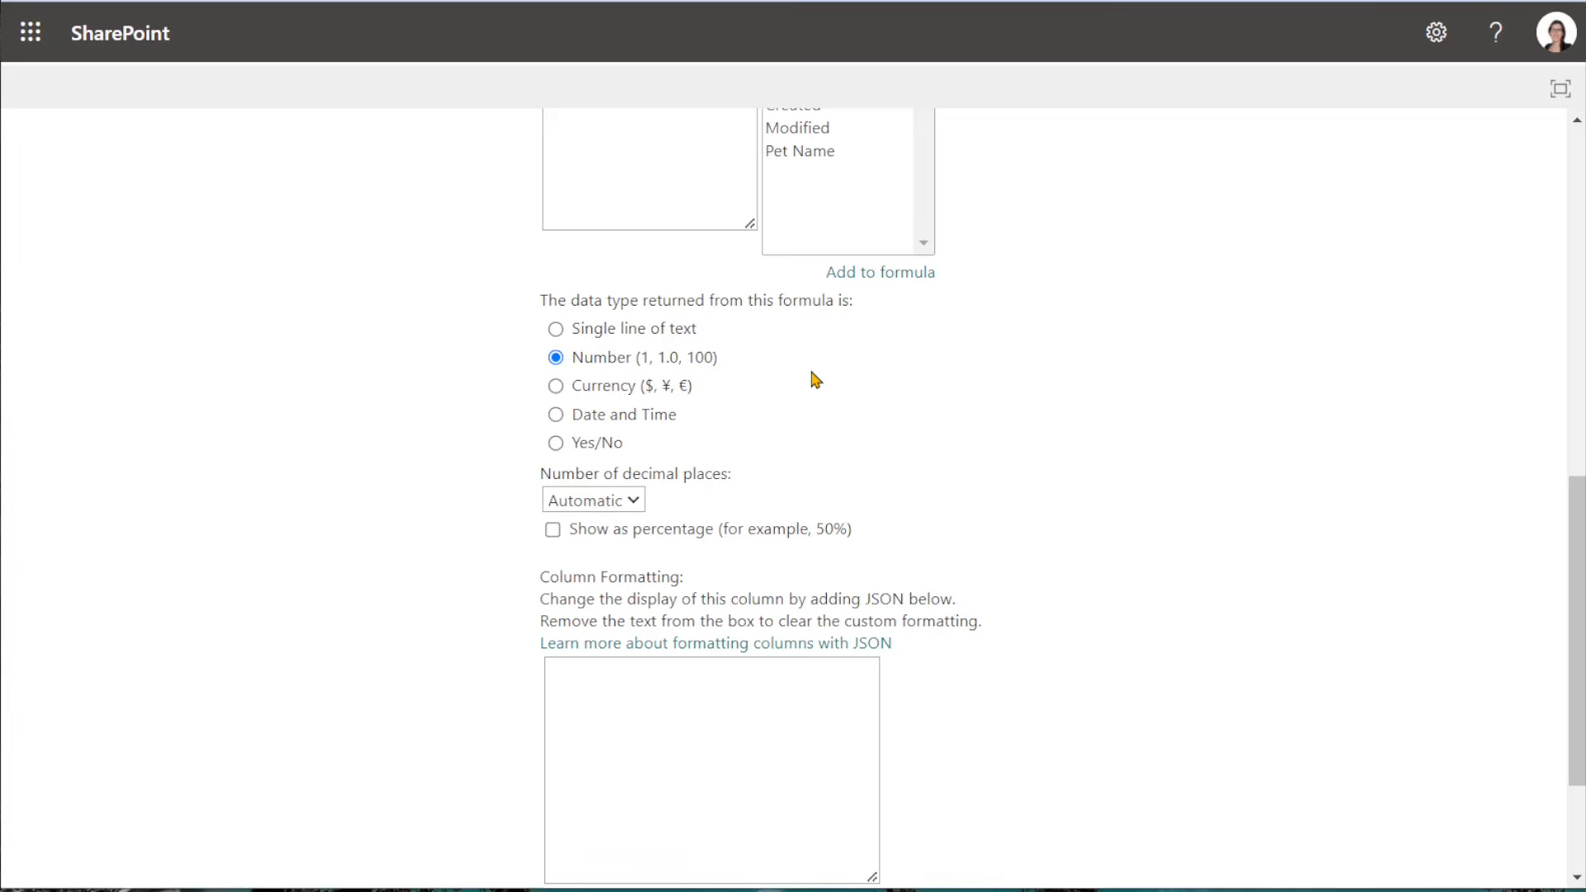
pyautogui.click(640, 505)
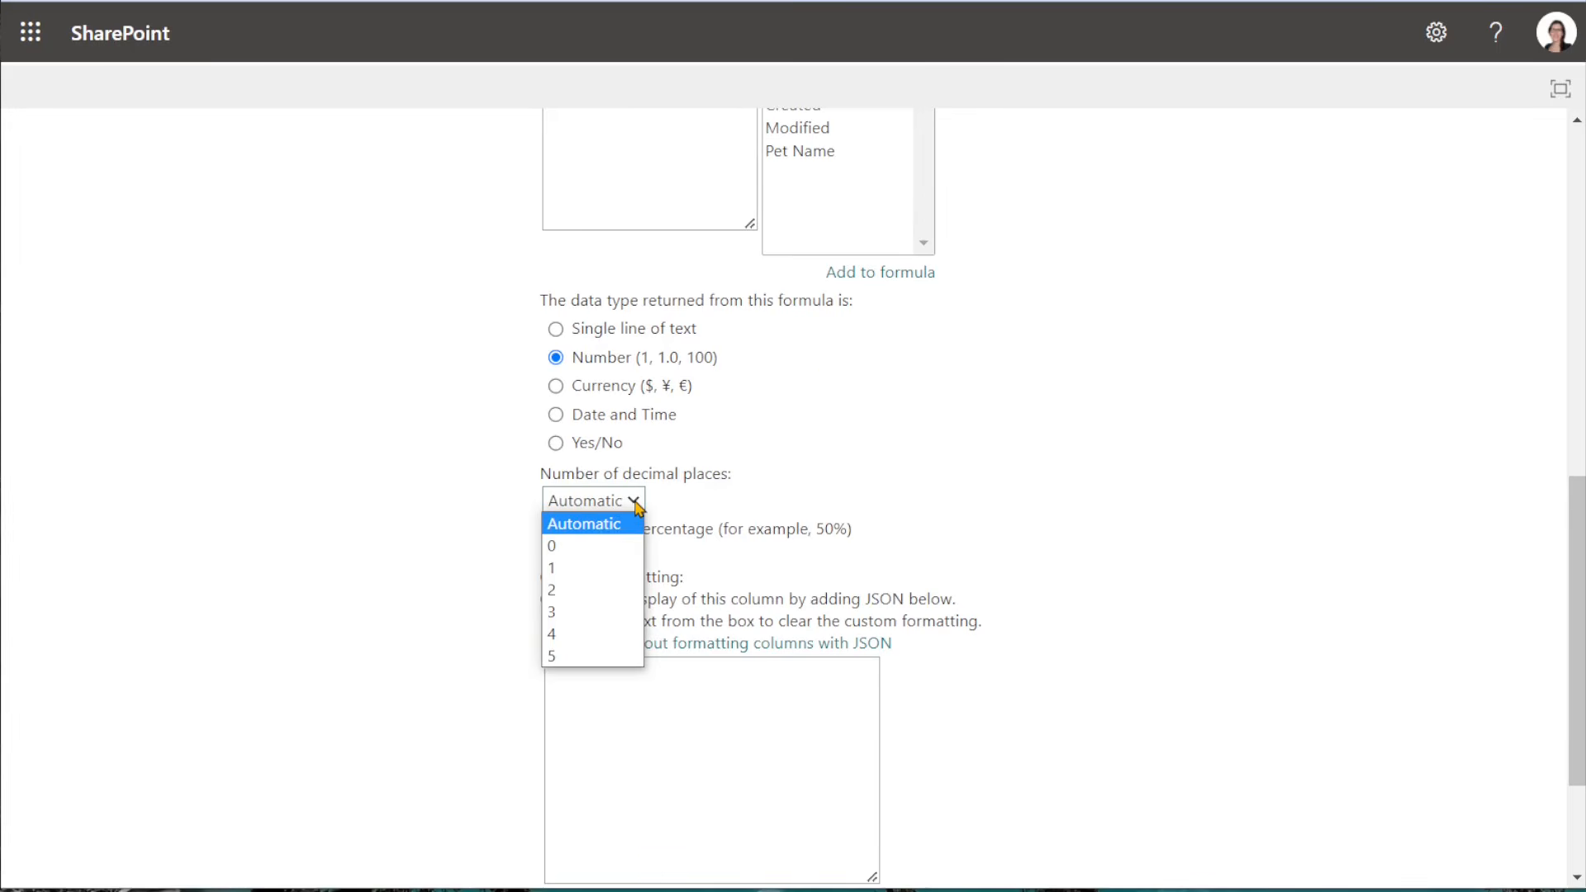
pyautogui.click(621, 546)
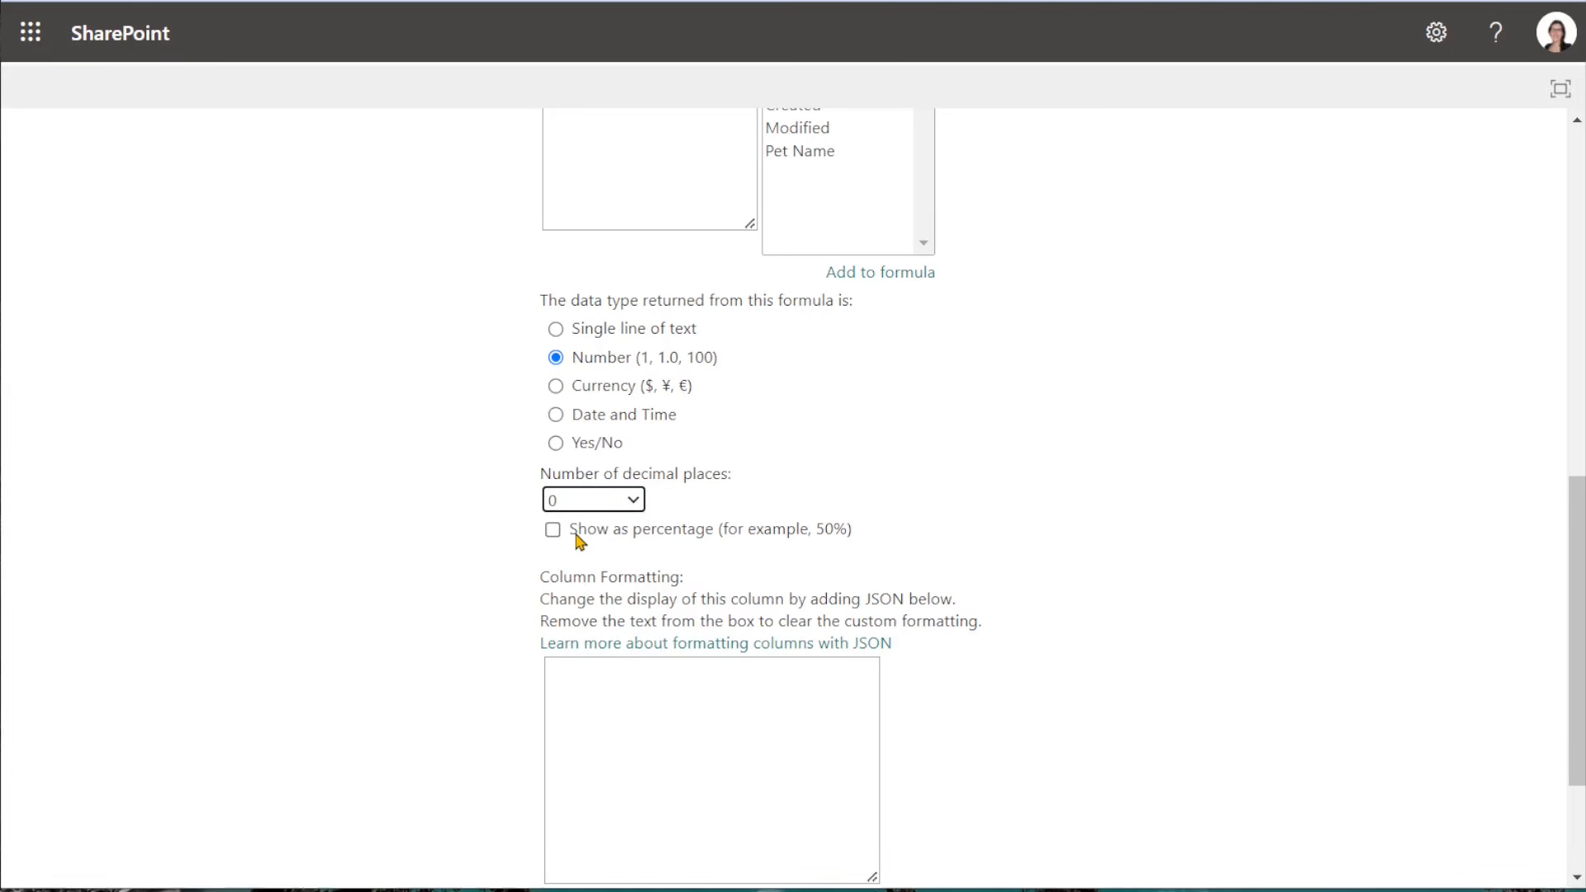
pyautogui.click(923, 529)
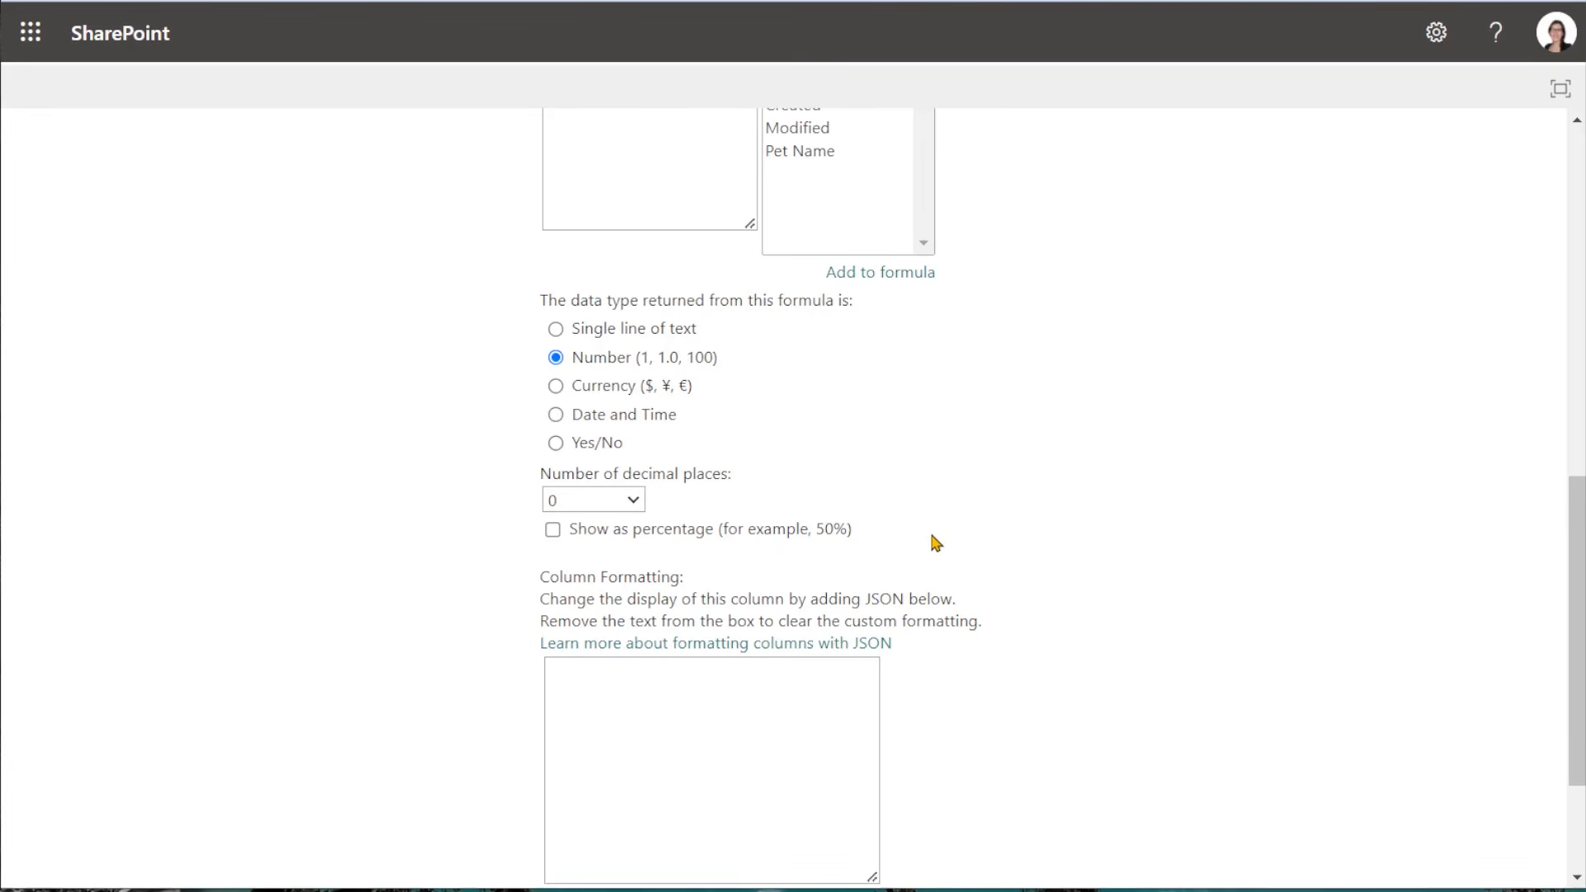
# - Enter the formula =[Check-Out]-[Check-In] for the Nights column and create the column
pyautogui.scroll(2, 965, 557)
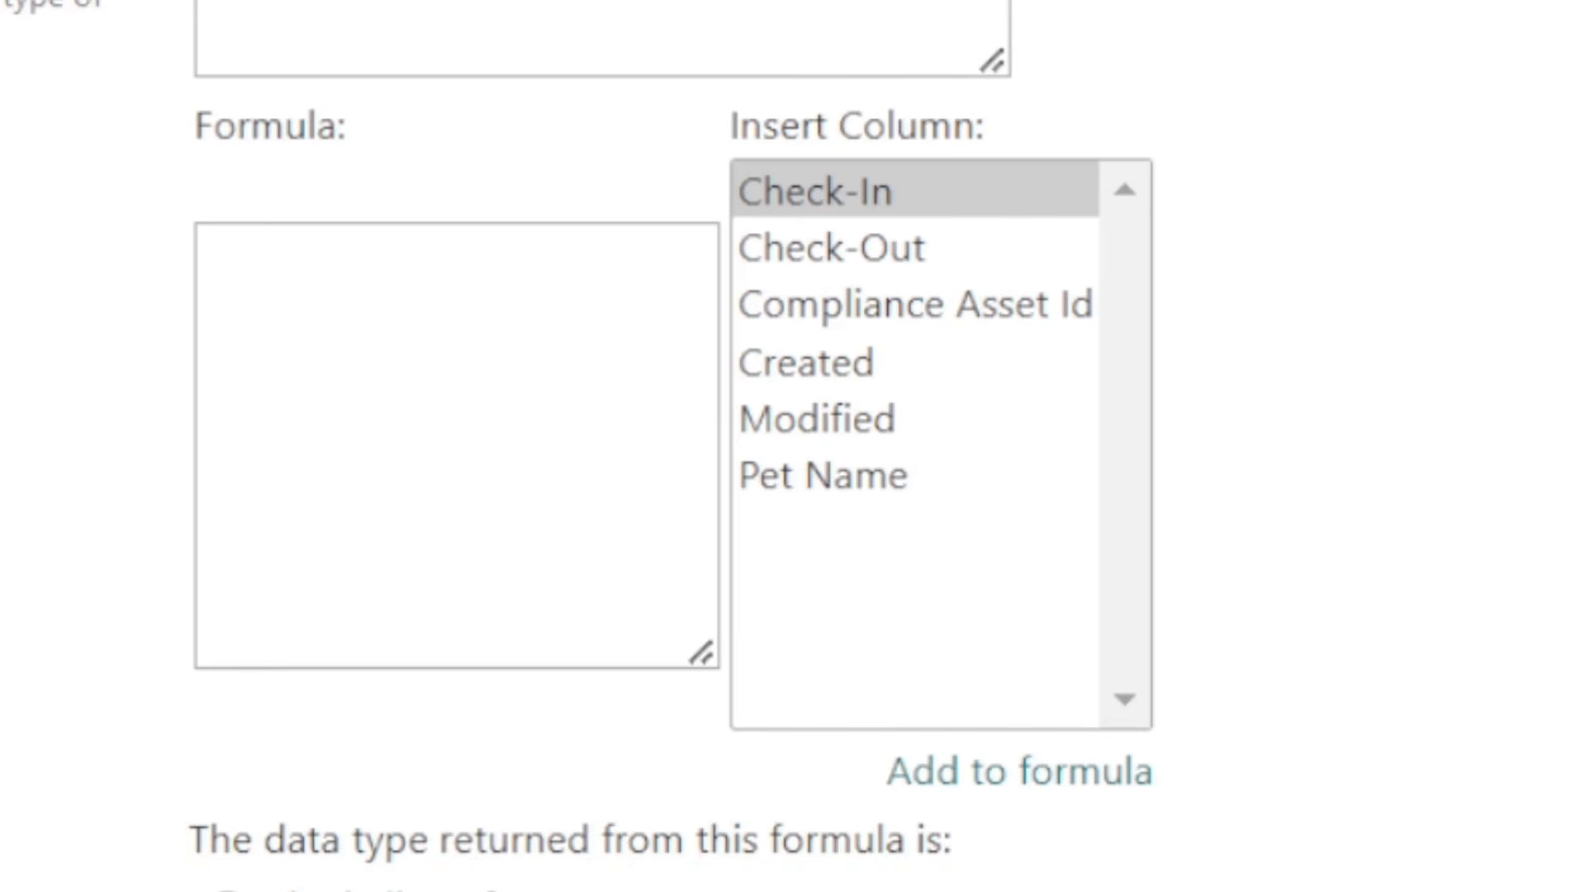
pyautogui.click(576, 319)
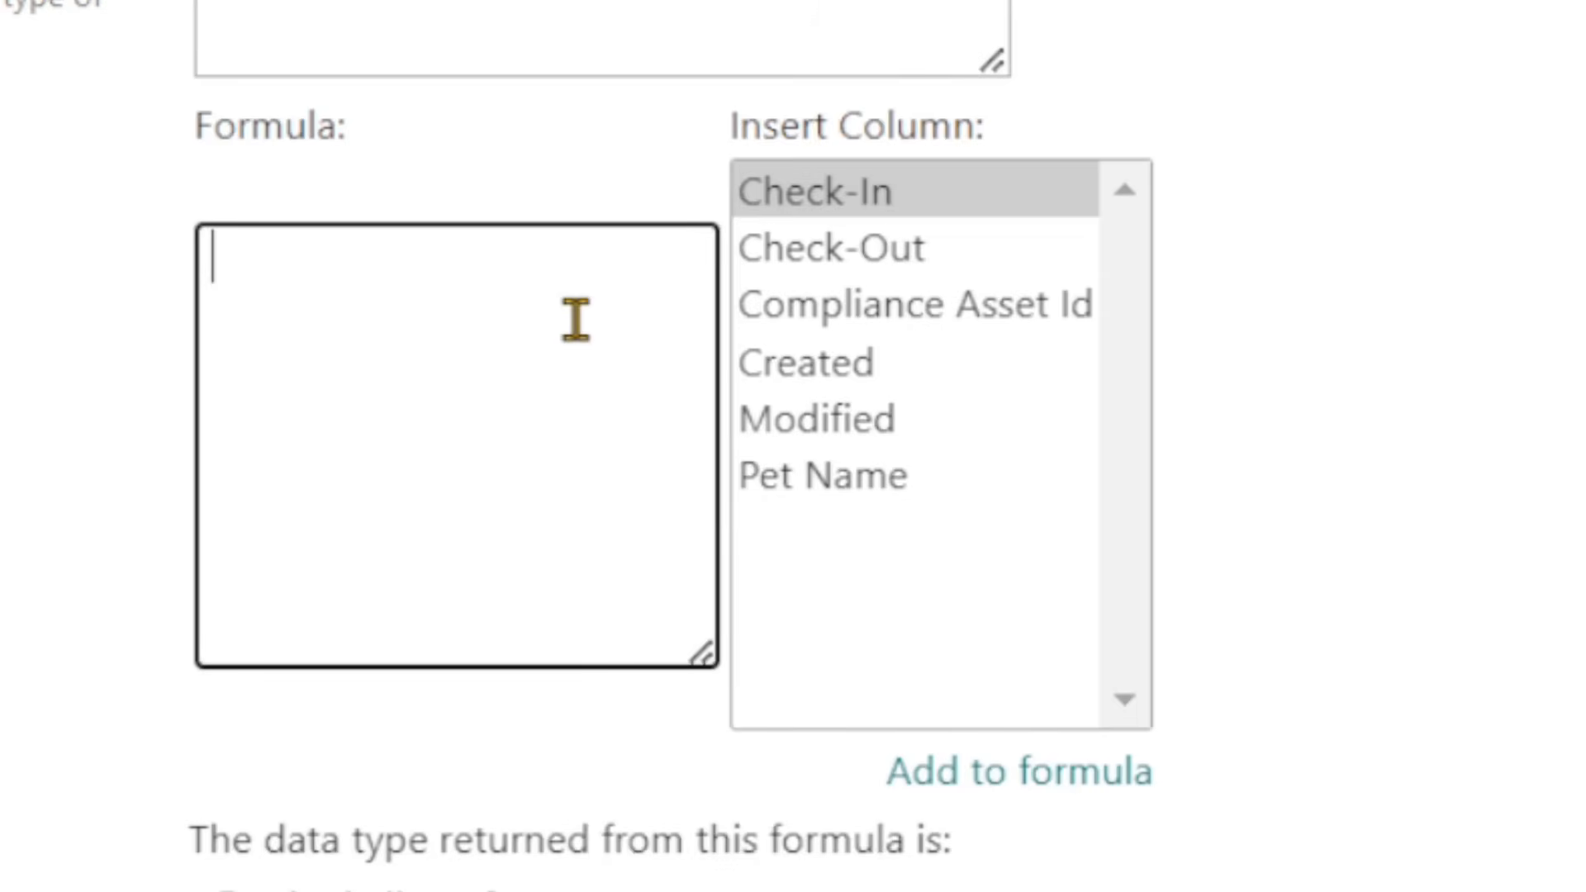
pyautogui.write('=')
pyautogui.doubleClick(931, 256)
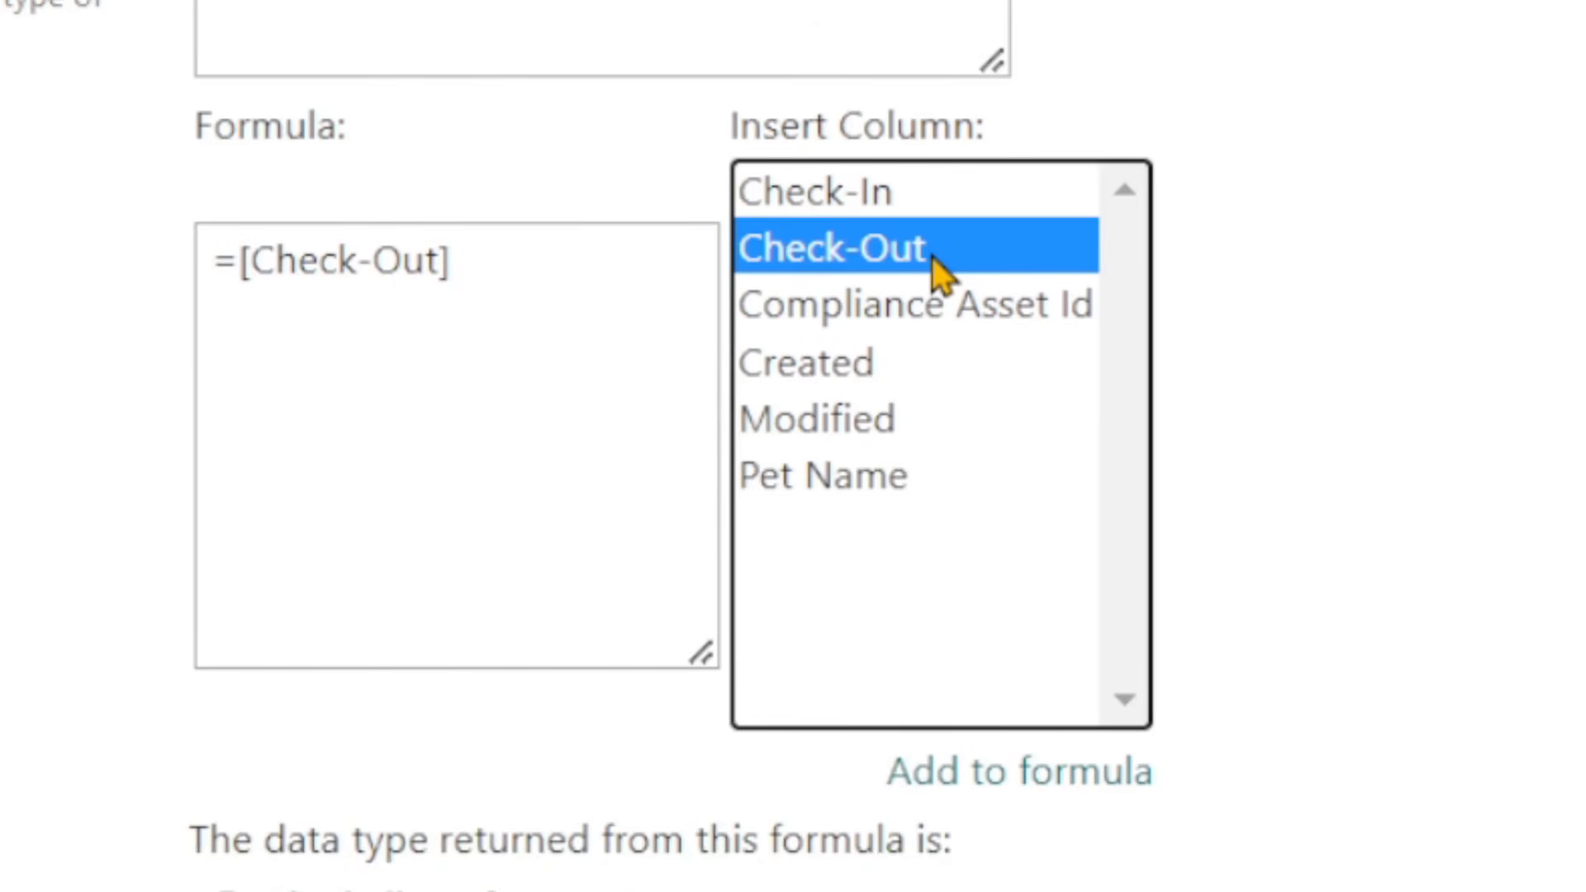
pyautogui.click(538, 293)
pyautogui.write('-')
pyautogui.doubleClick(879, 201)
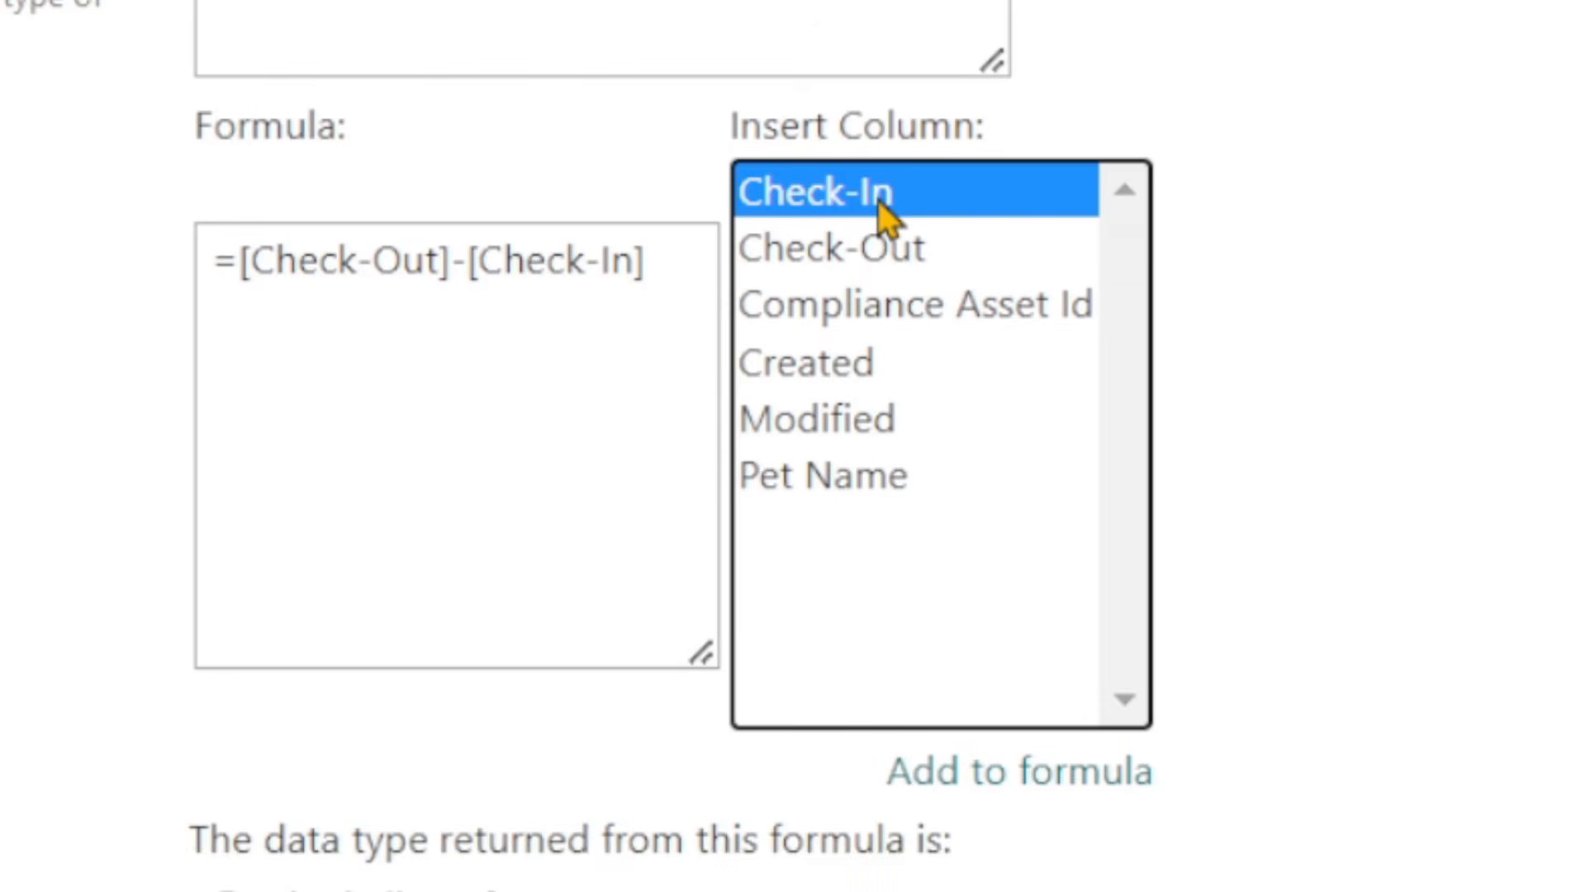
pyautogui.scroll(-5, 1527, 525)
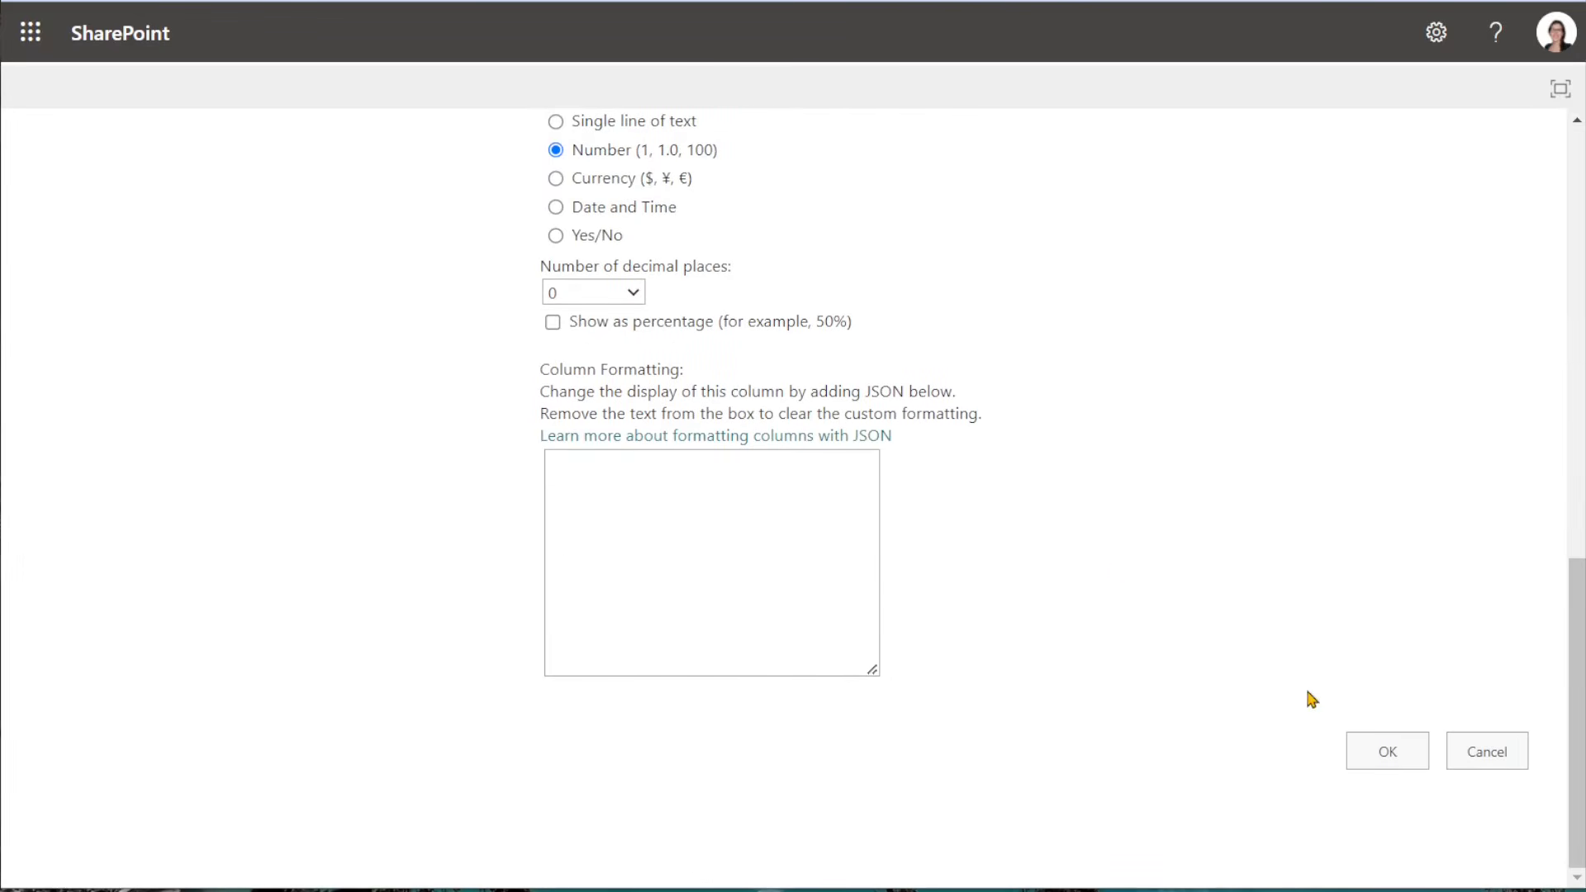
pyautogui.click(1395, 755)
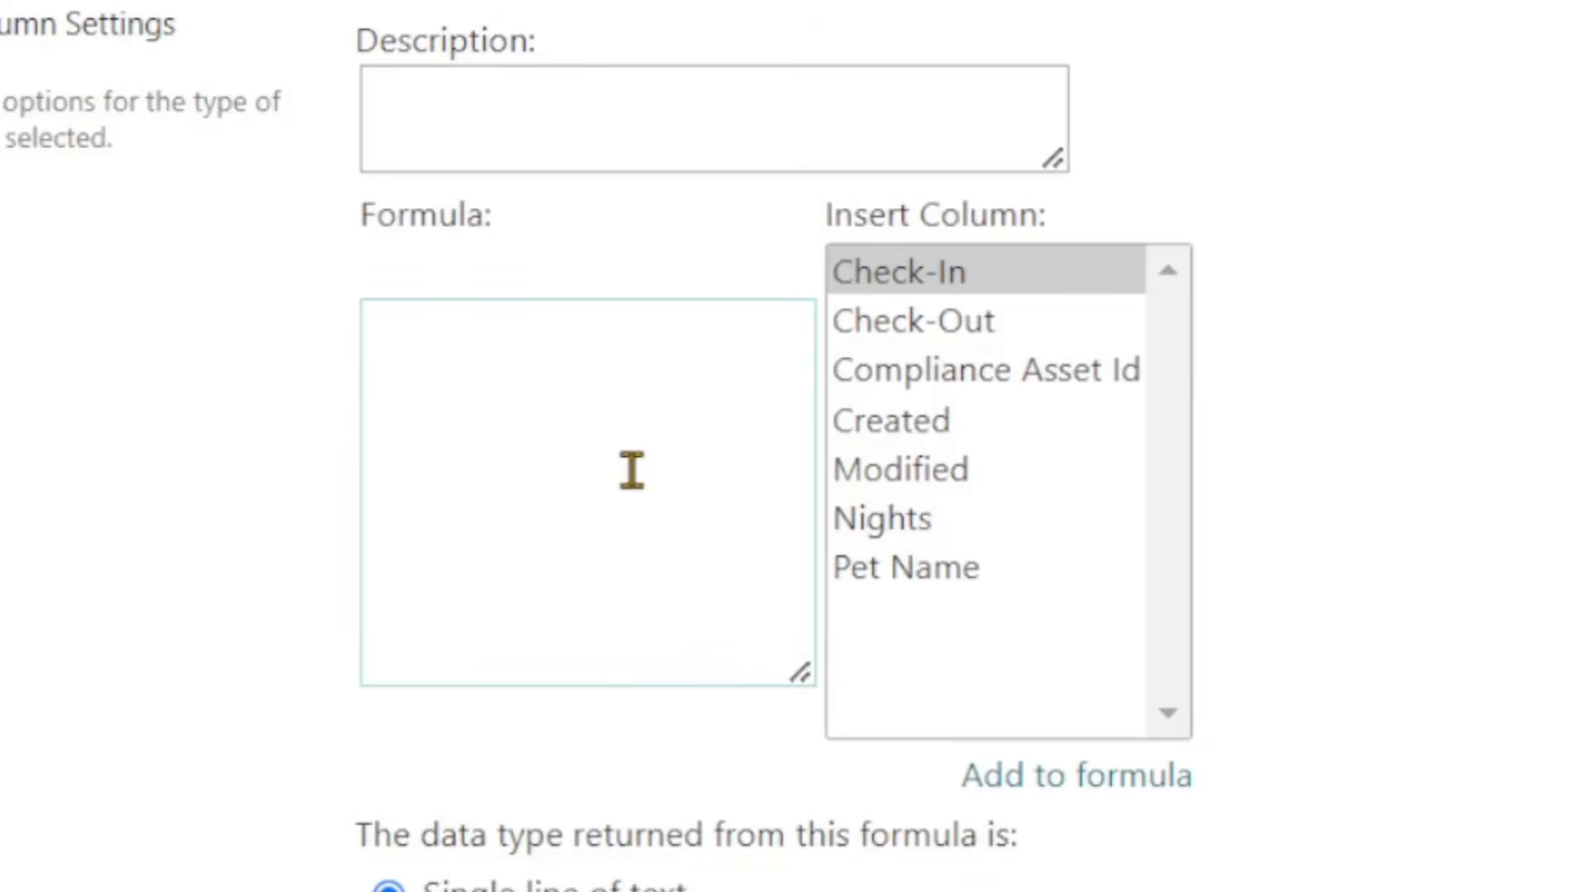
# - Begin the new calculated column's formula with the condition =IF([Nights]>6, using the existing Nights column
pyautogui.click(532, 407)
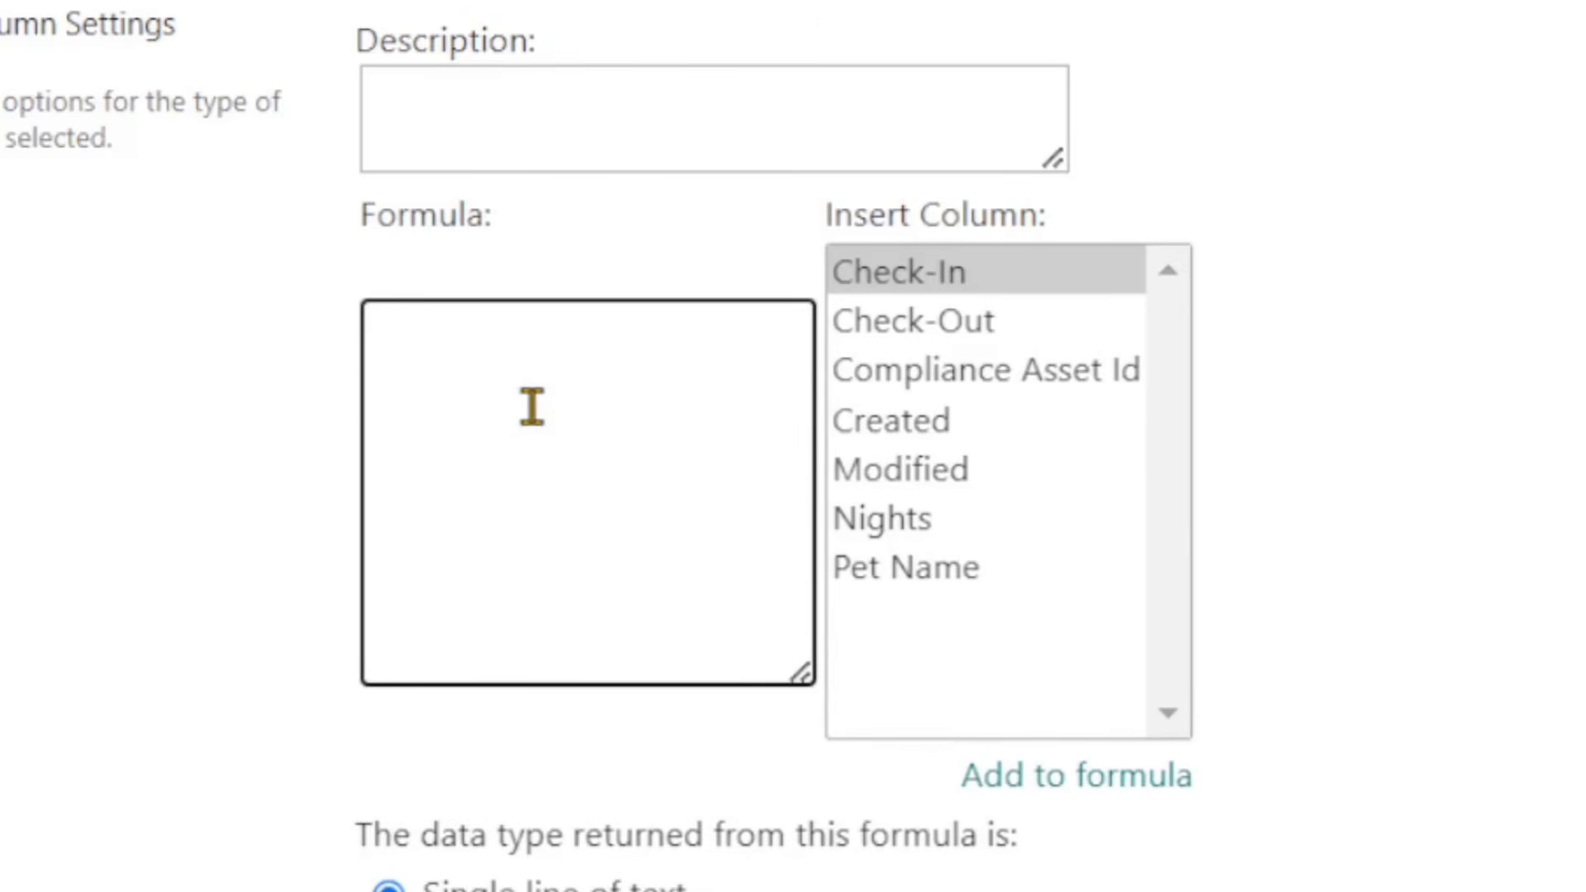
pyautogui.write('=IF(')
pyautogui.click(960, 532)
pyautogui.doubleClick(959, 531)
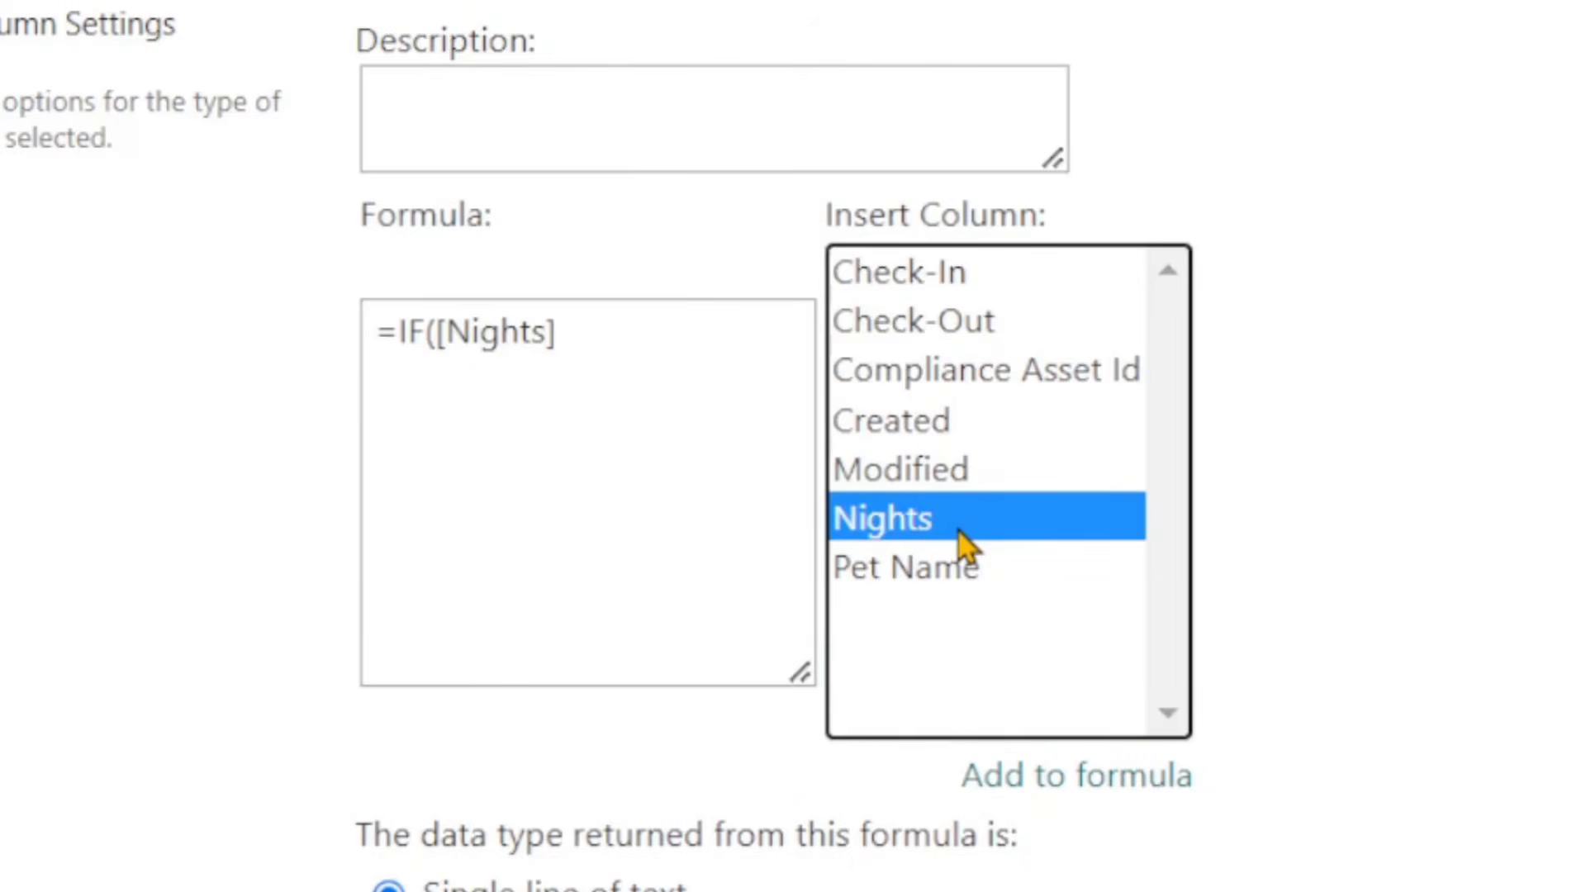
pyautogui.click(641, 369)
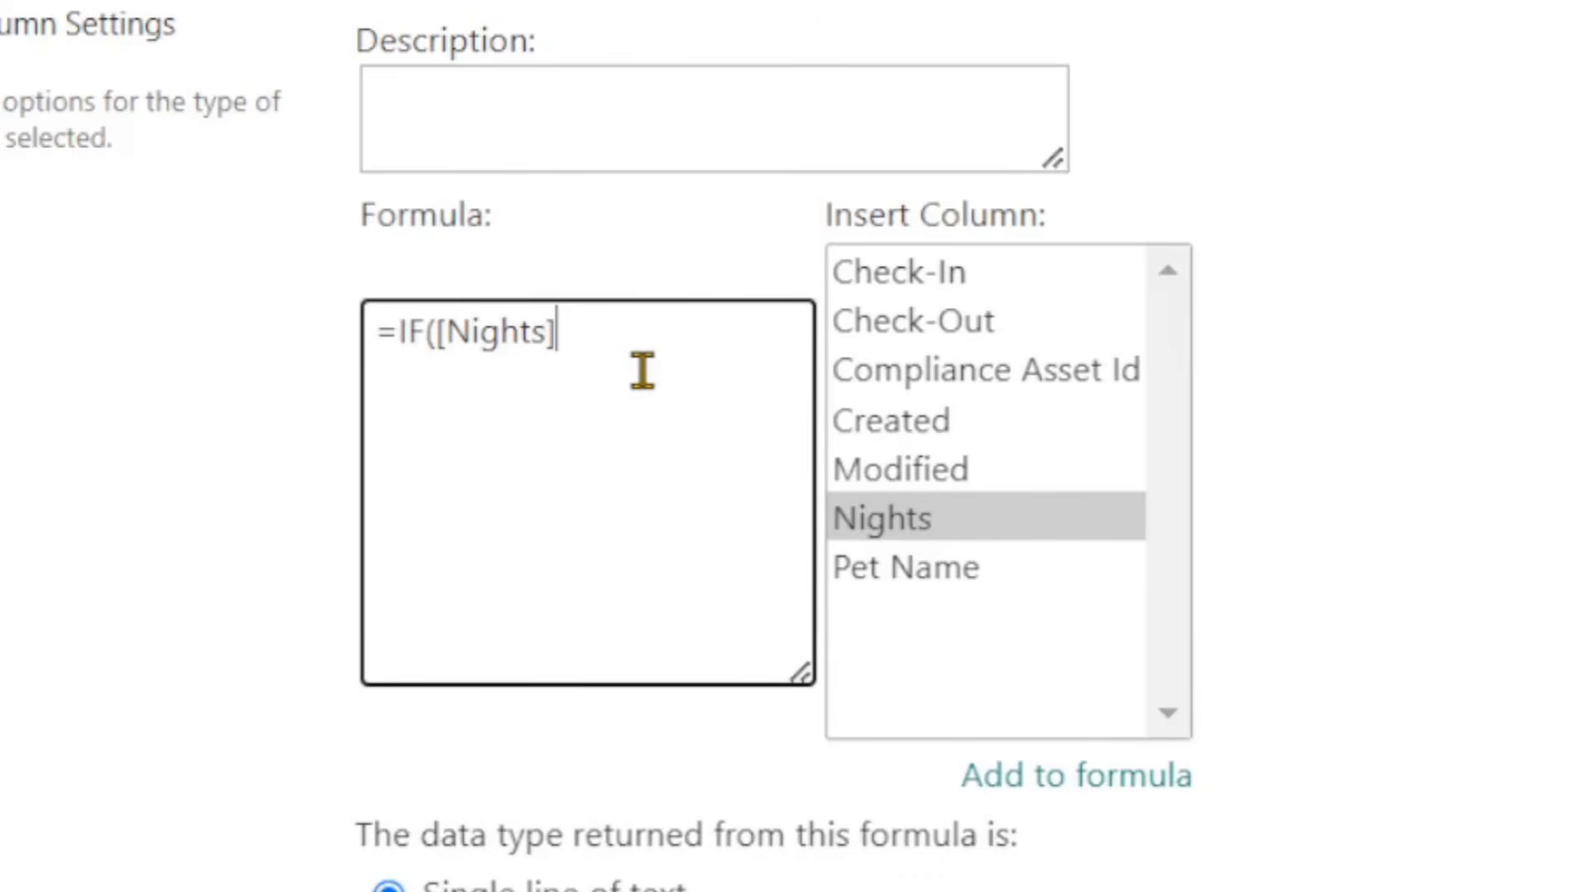
pyautogui.write('>6,')
# - Complete the IF formula with [Nights]*25-25 as the true result and [Nights]*25 as the false result
pyautogui.doubleClick(992, 535)
pyautogui.click(779, 323)
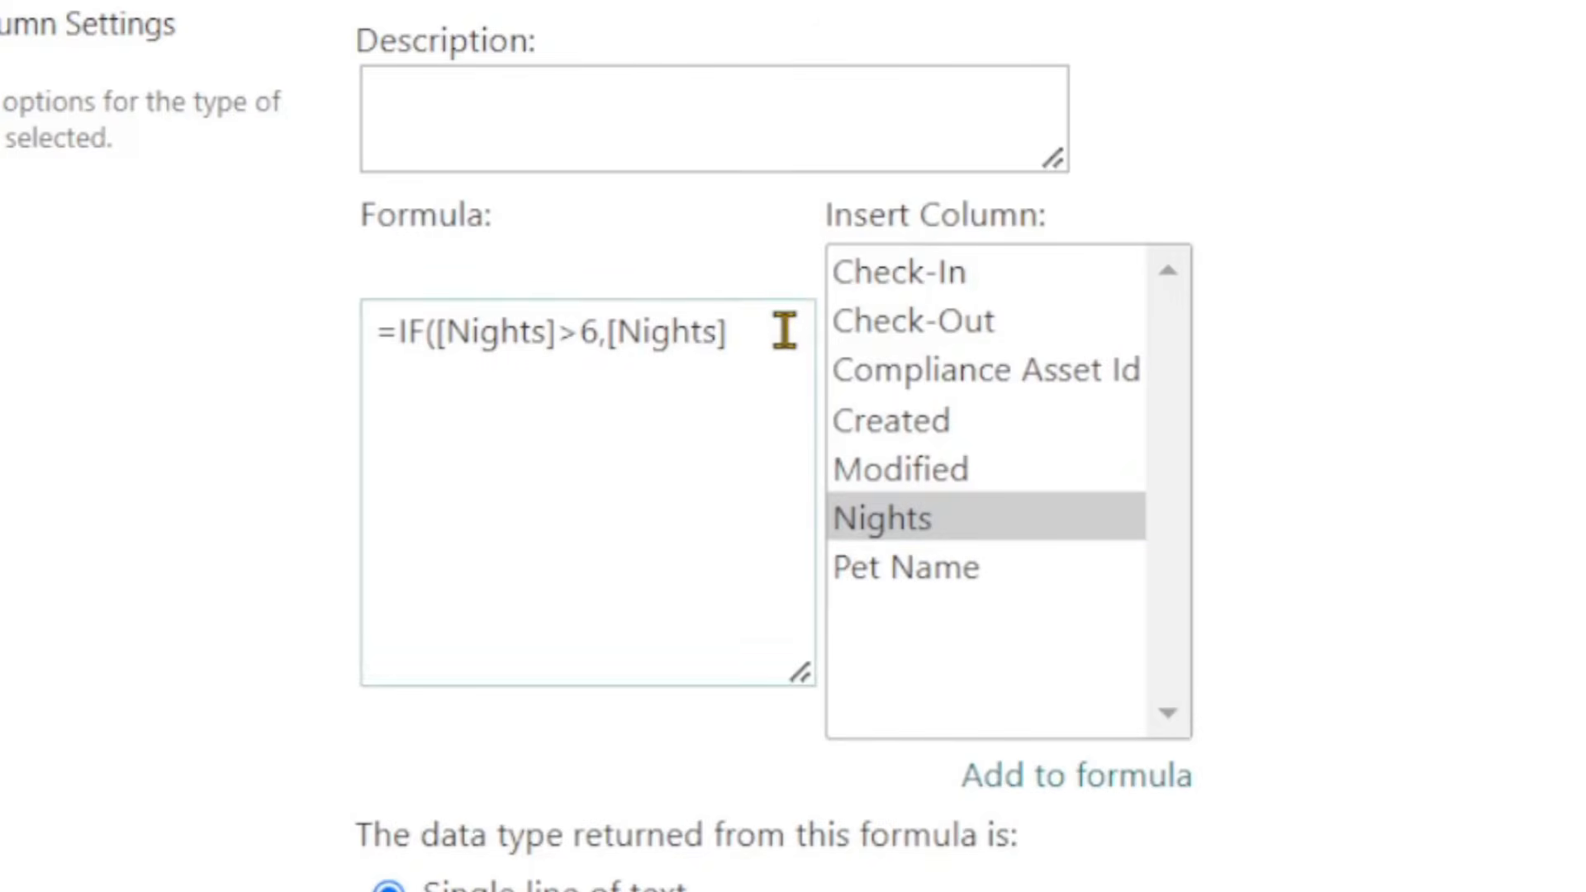
pyautogui.write('*')
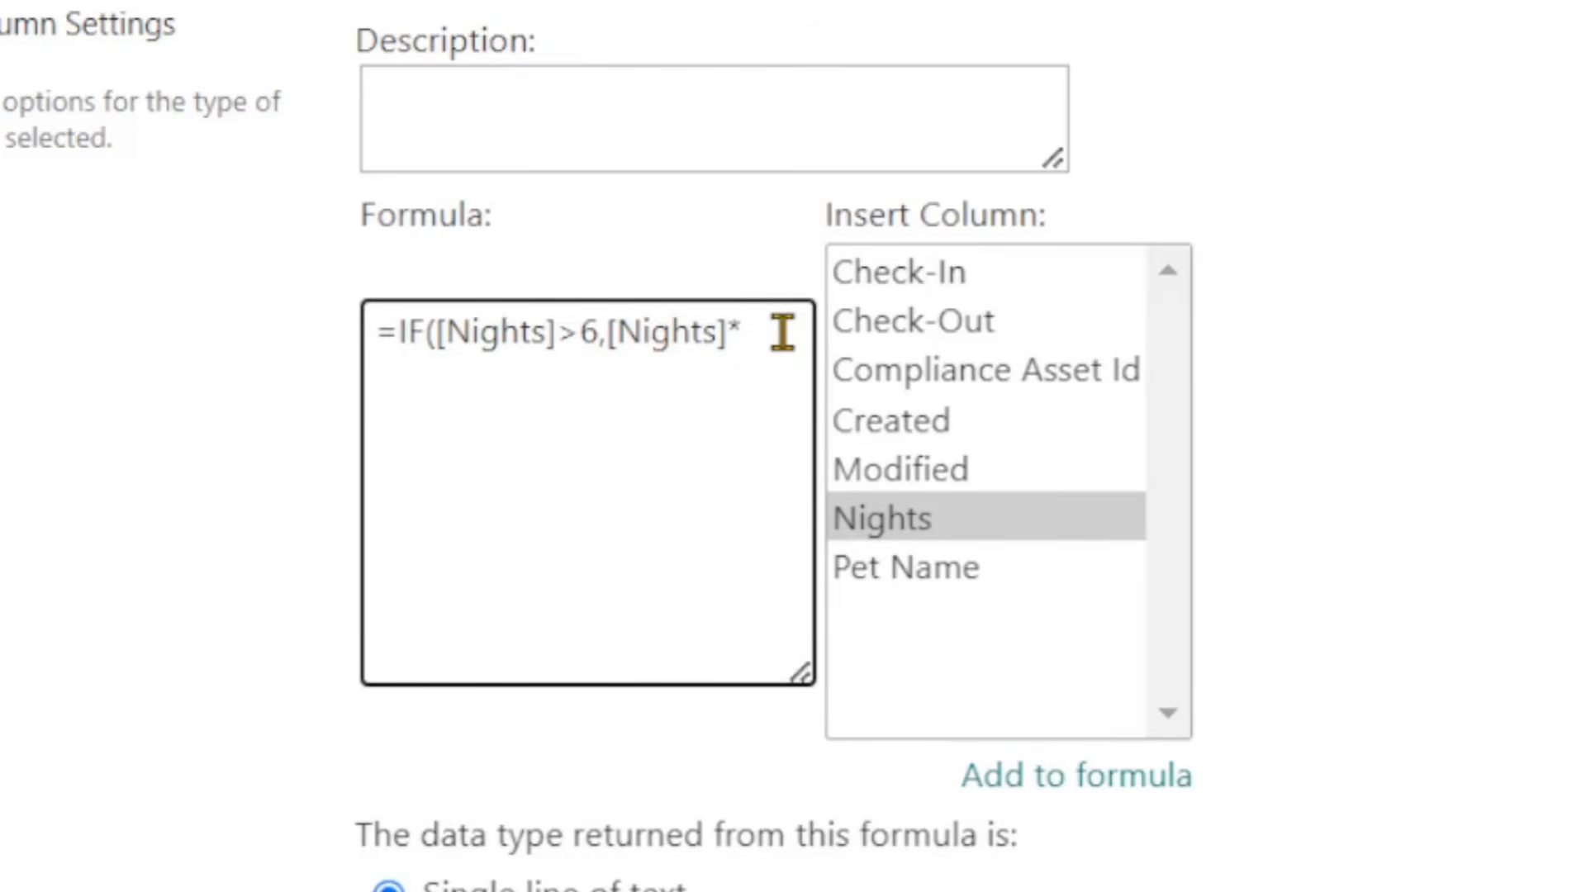
pyautogui.write('25,')
pyautogui.write('25-25,')
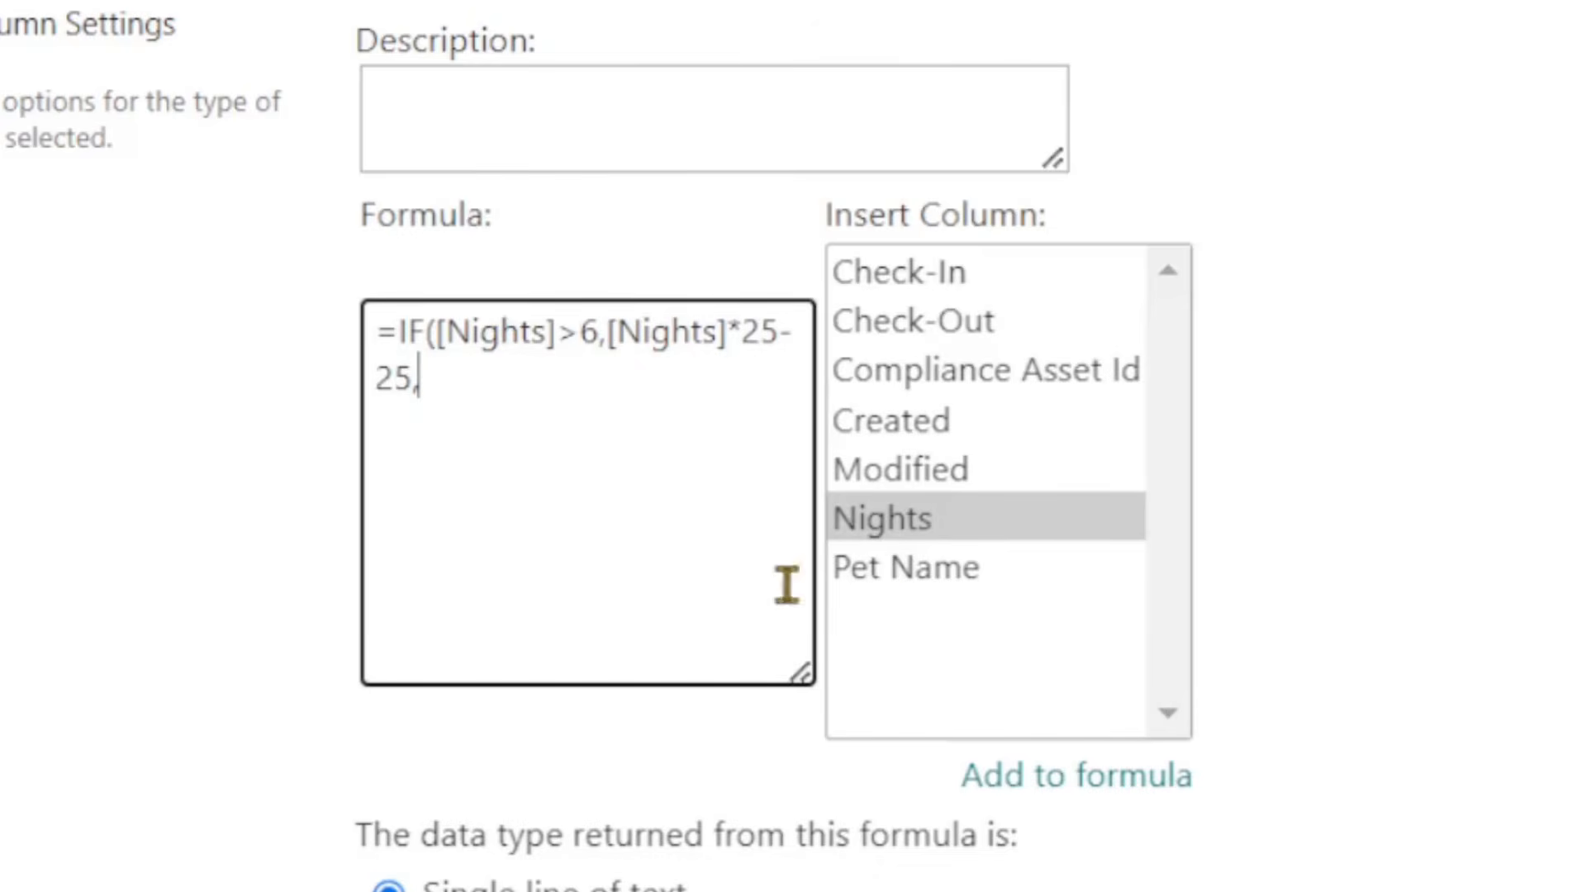
pyautogui.doubleClick(892, 527)
pyautogui.click(591, 369)
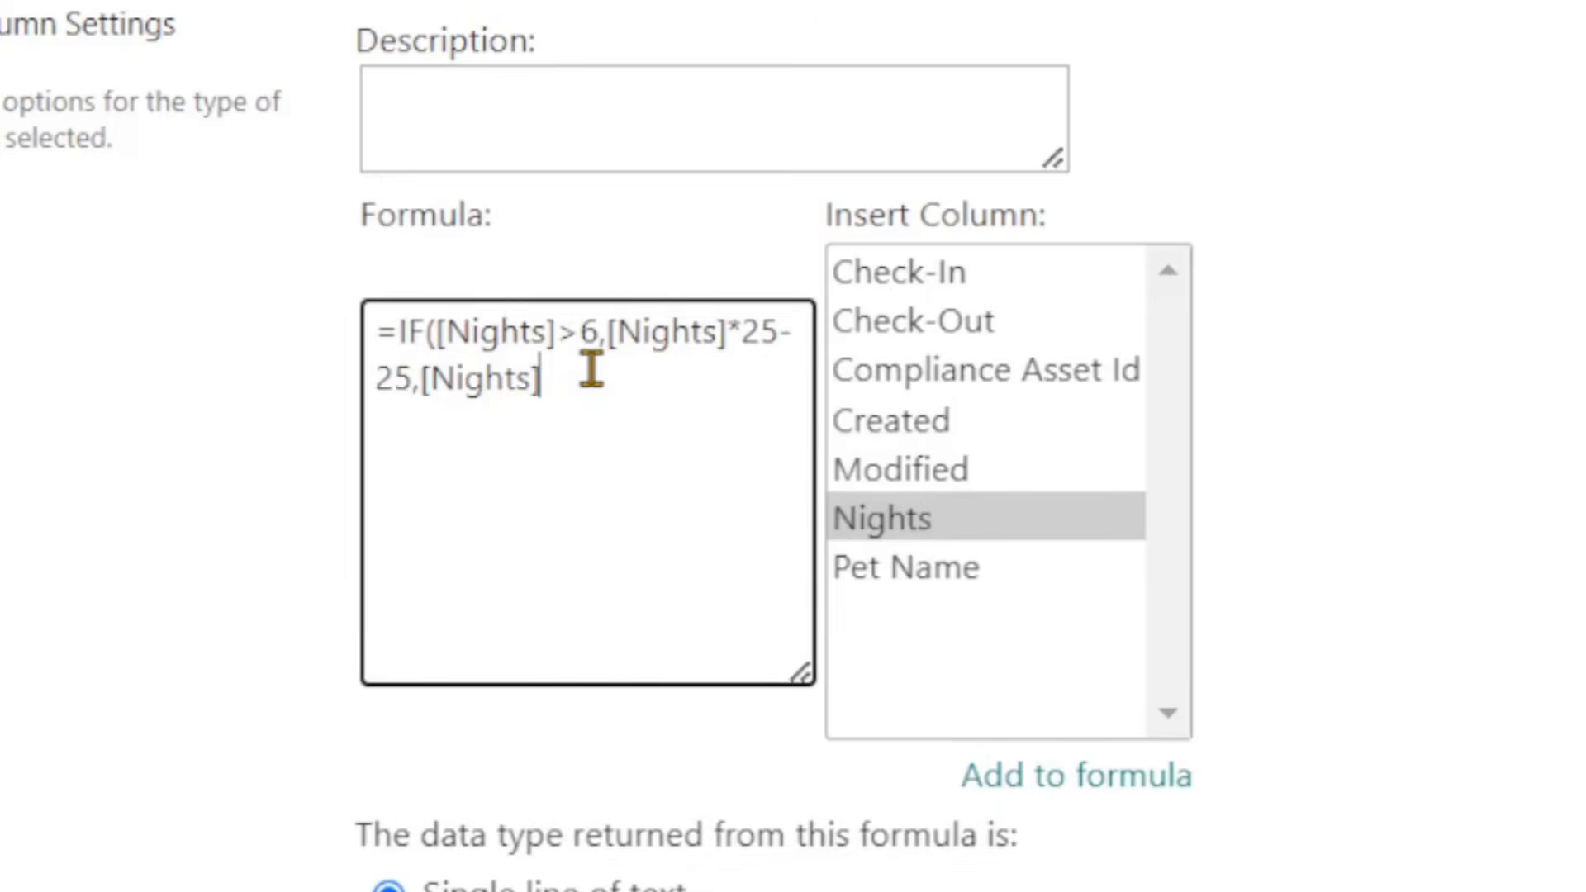
pyautogui.write('*25)')
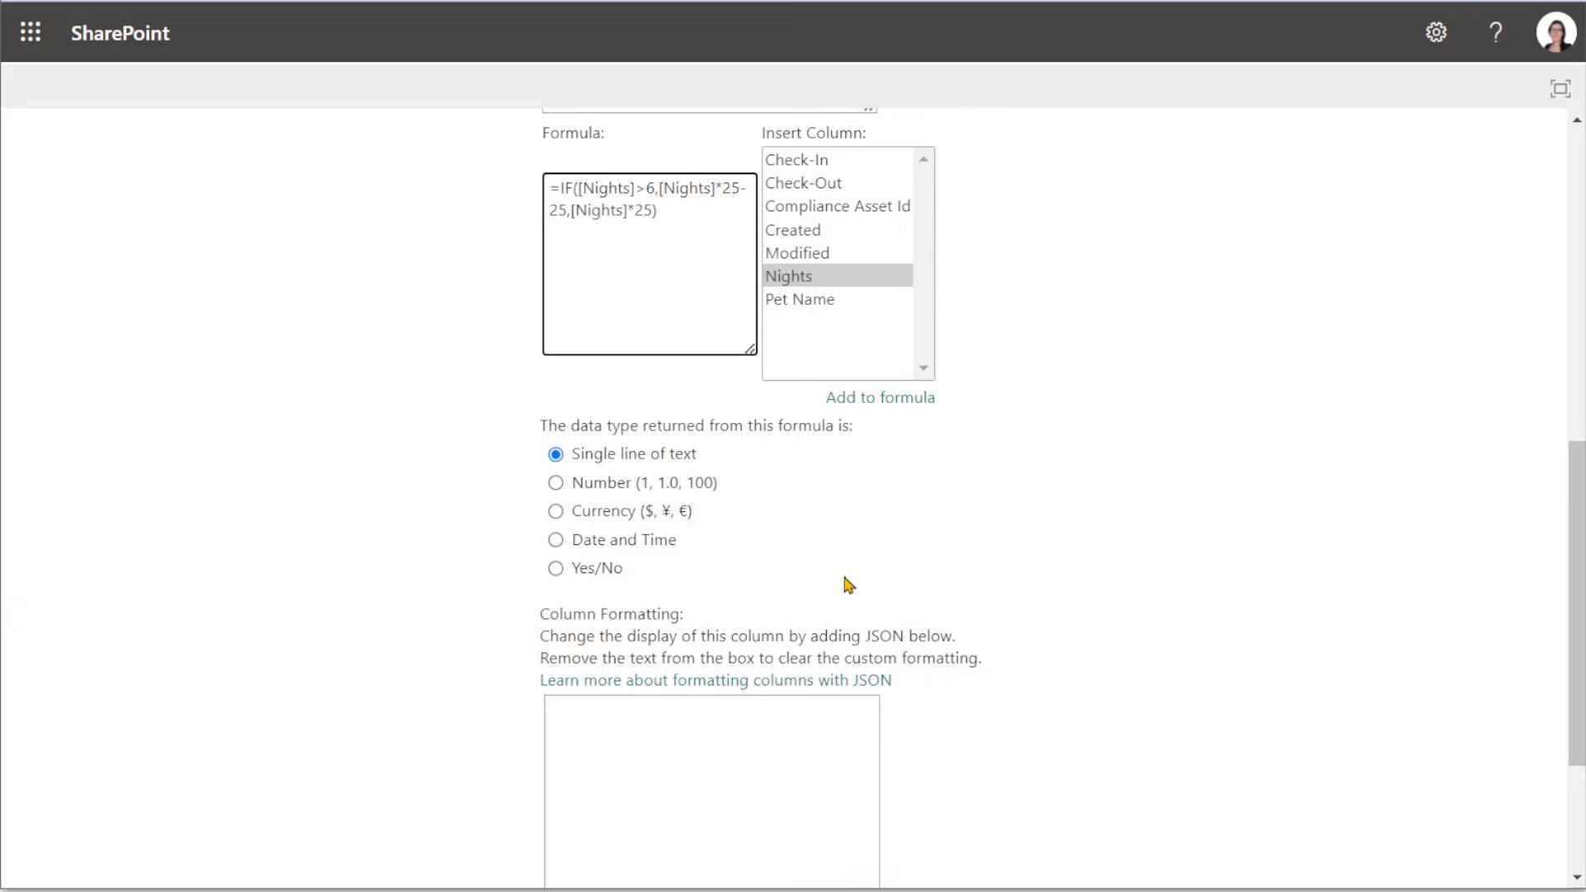
# - Set the formula's returned data type to Currency with 0 decimal places and create the Cost column
pyautogui.click(555, 511)
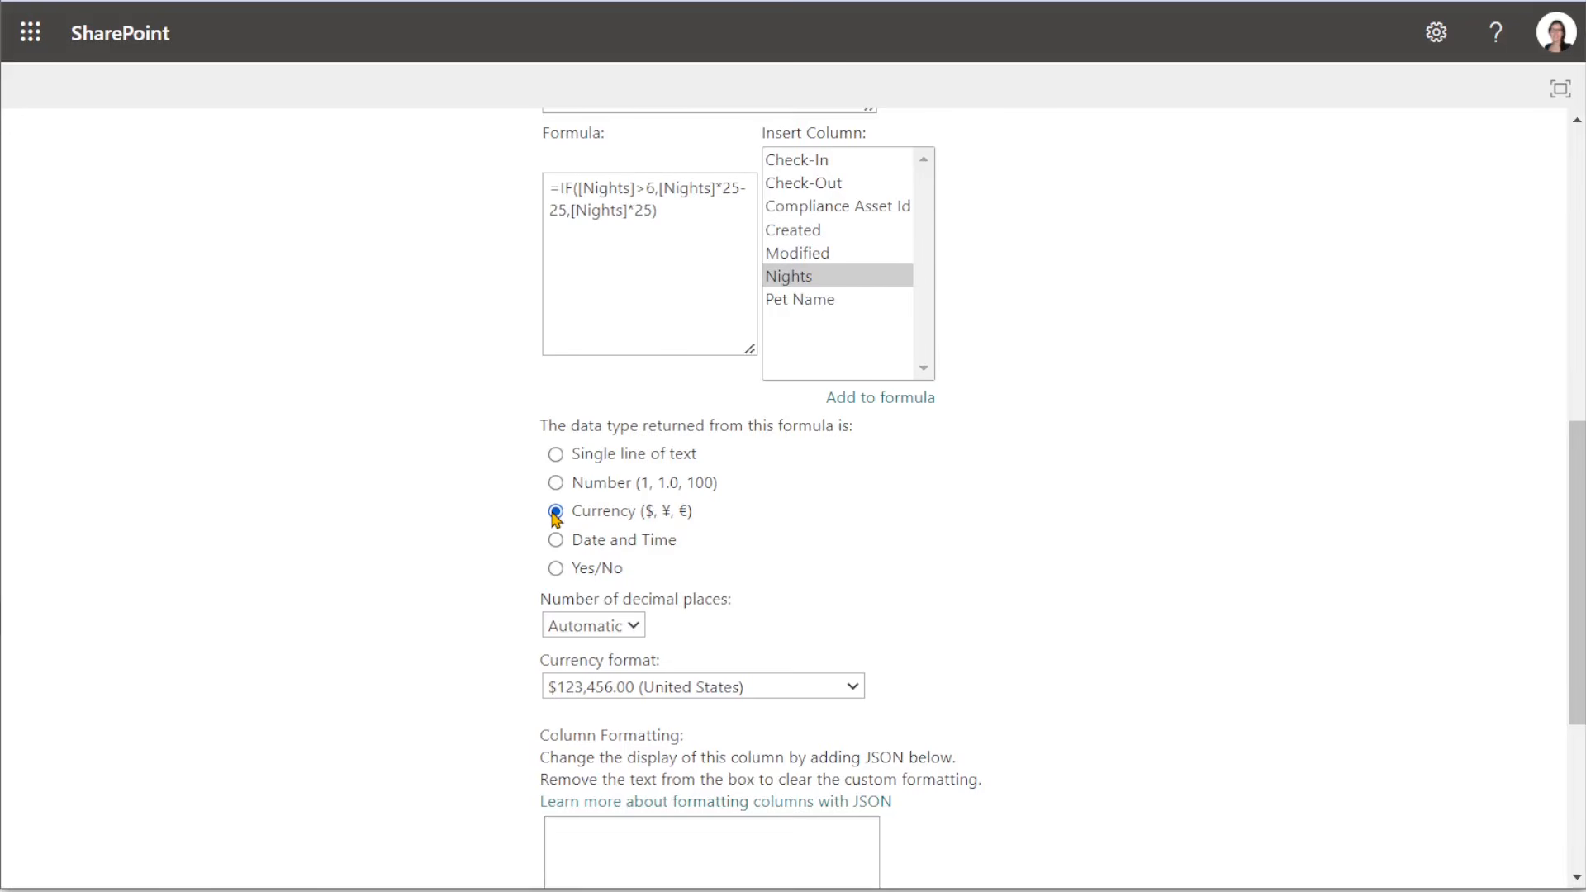
pyautogui.click(630, 626)
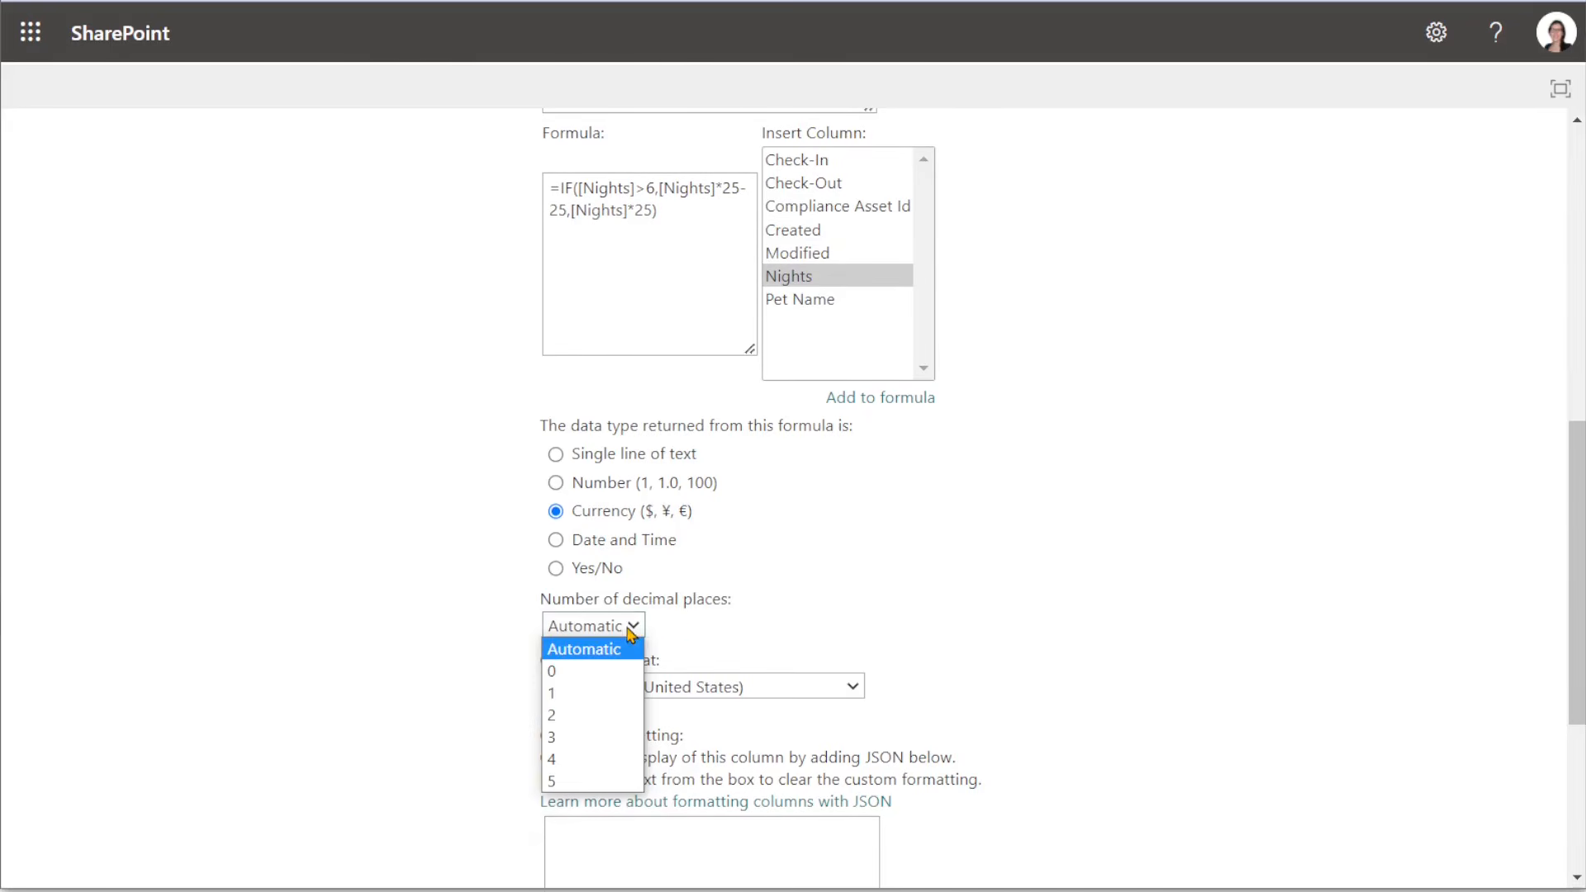
pyautogui.click(602, 670)
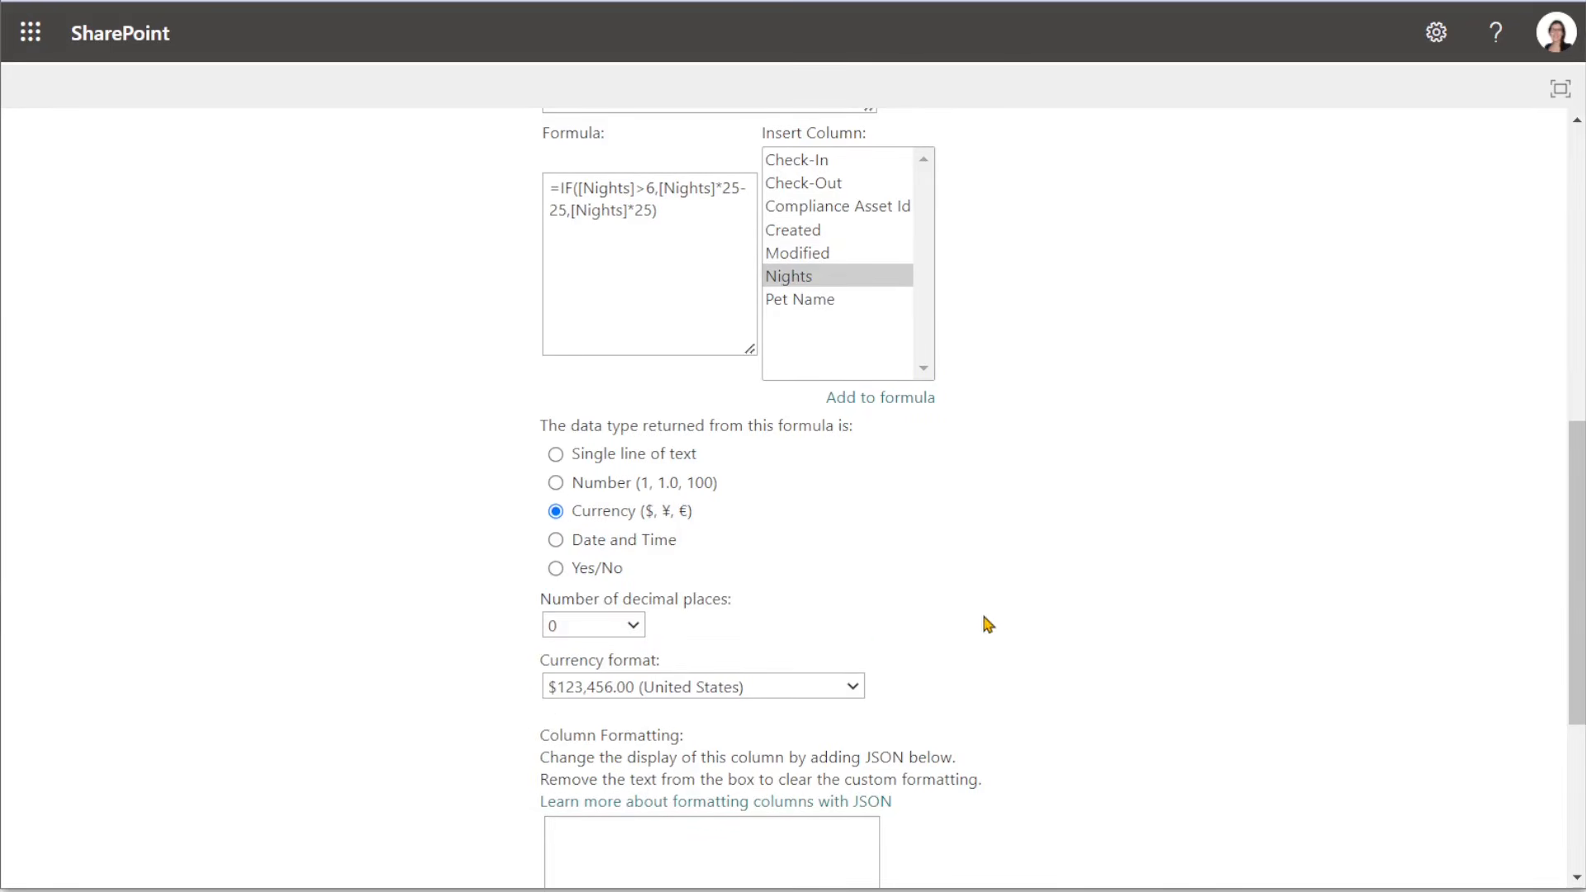
pyautogui.scroll(-3, 1179, 554)
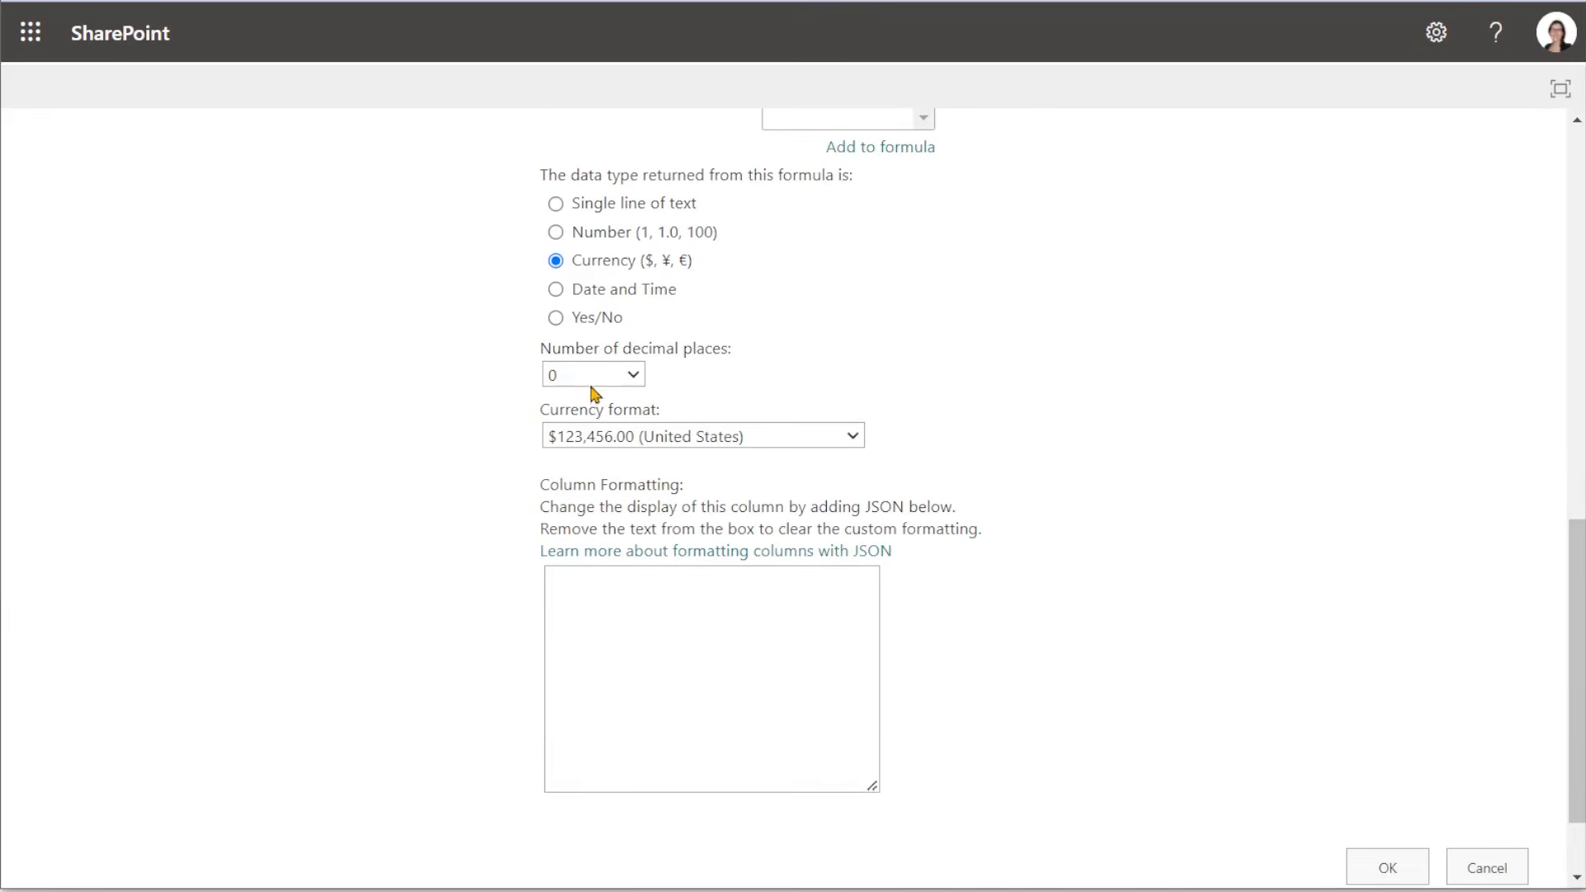
pyautogui.scroll(-1, 1070, 549)
pyautogui.scroll(-1, 1072, 561)
pyautogui.click(1395, 752)
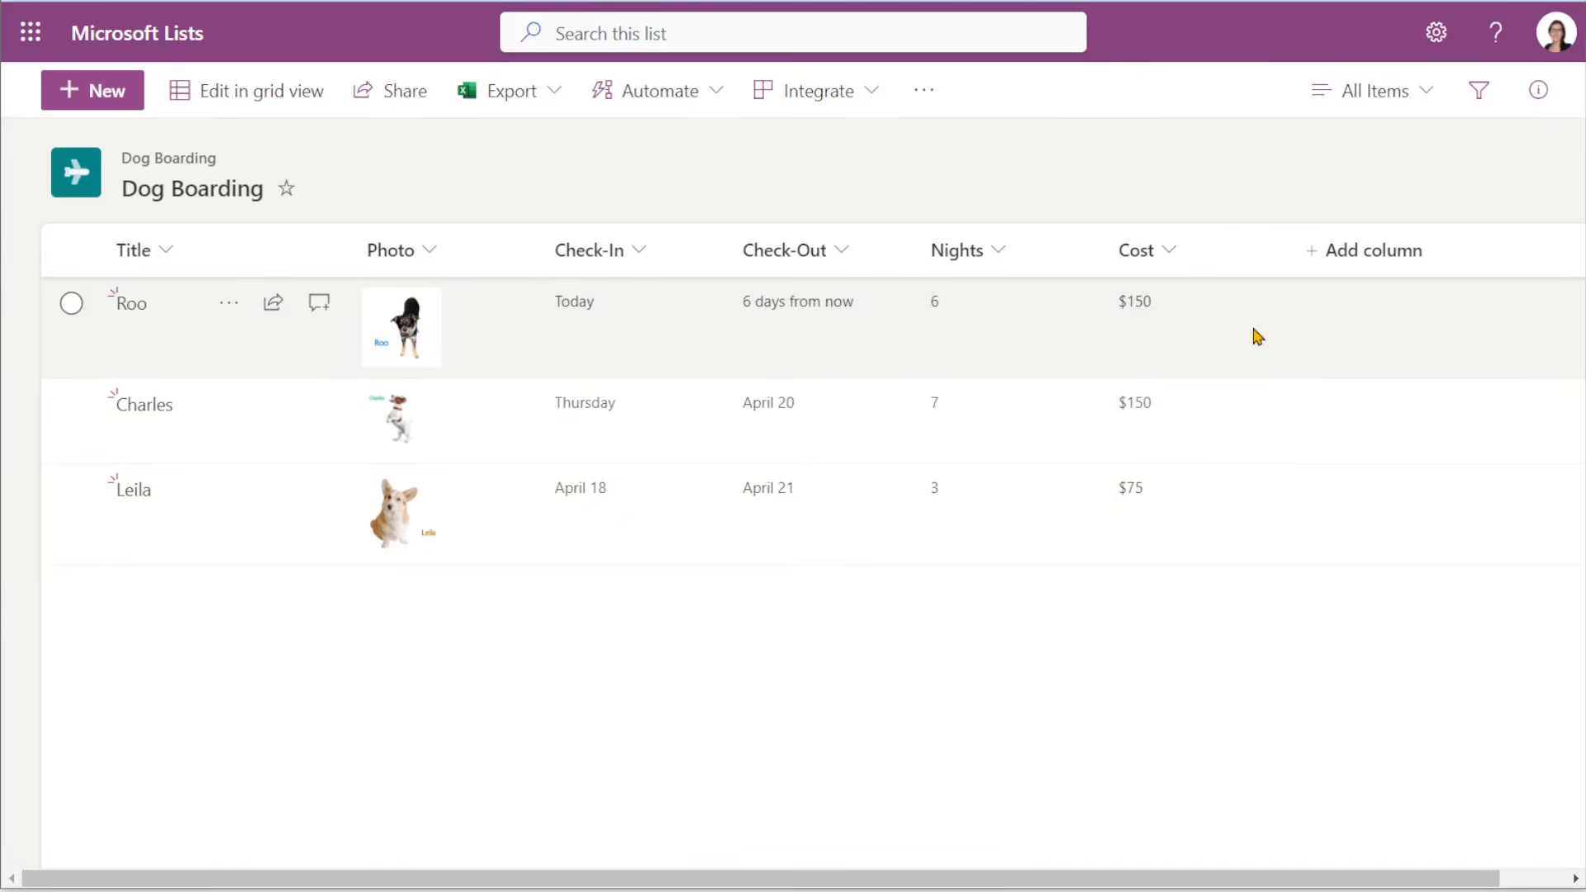
pyautogui.click(1189, 251)
pyautogui.moveTo(1192, 485)
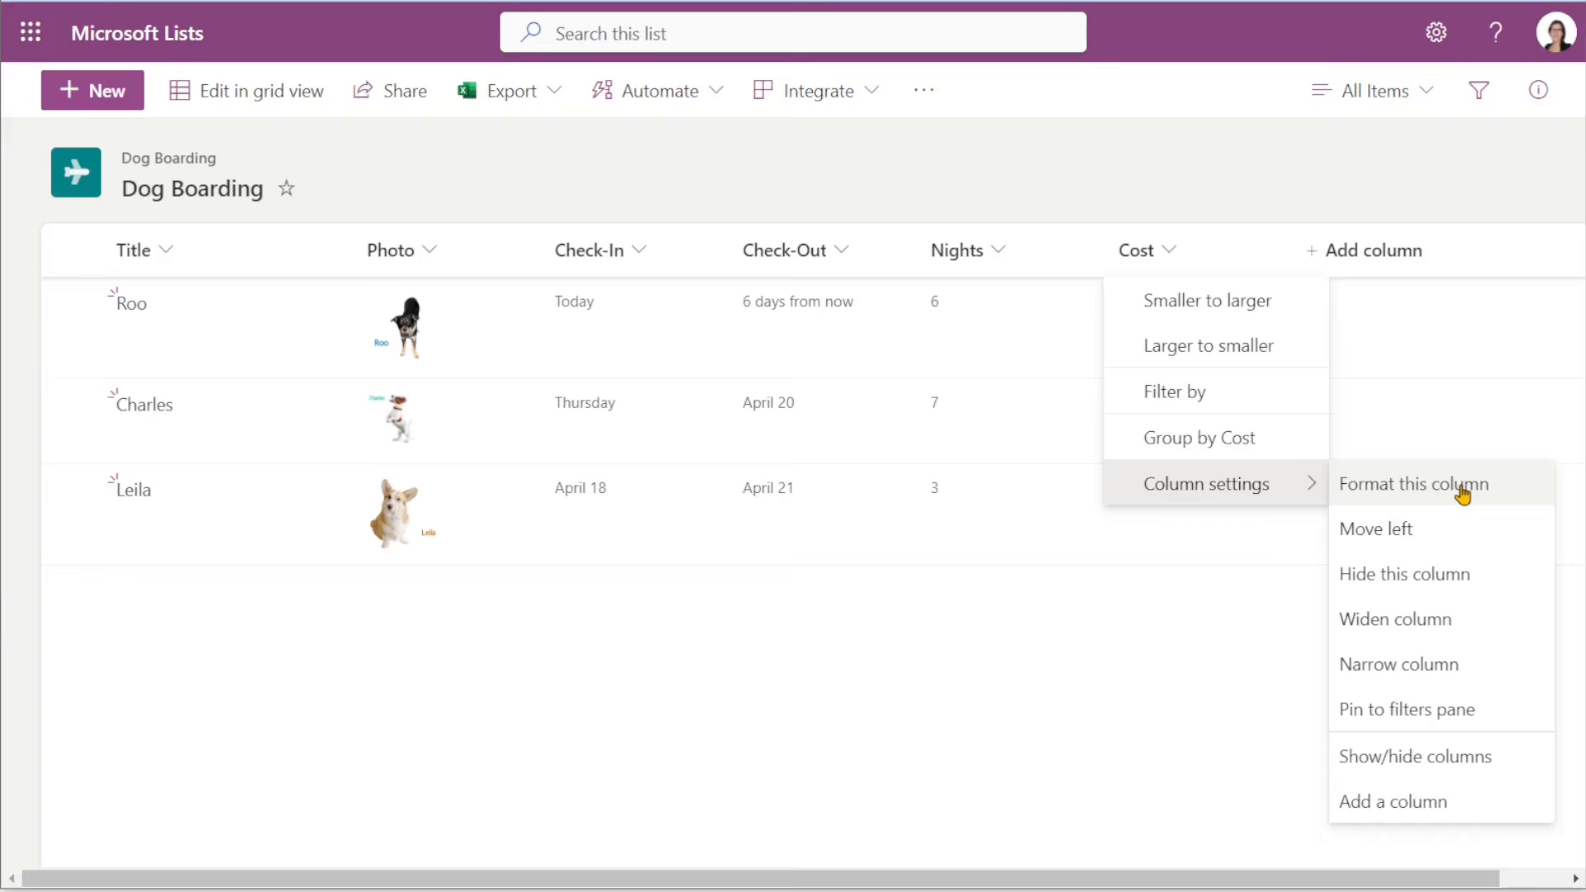
pyautogui.click(1123, 661)
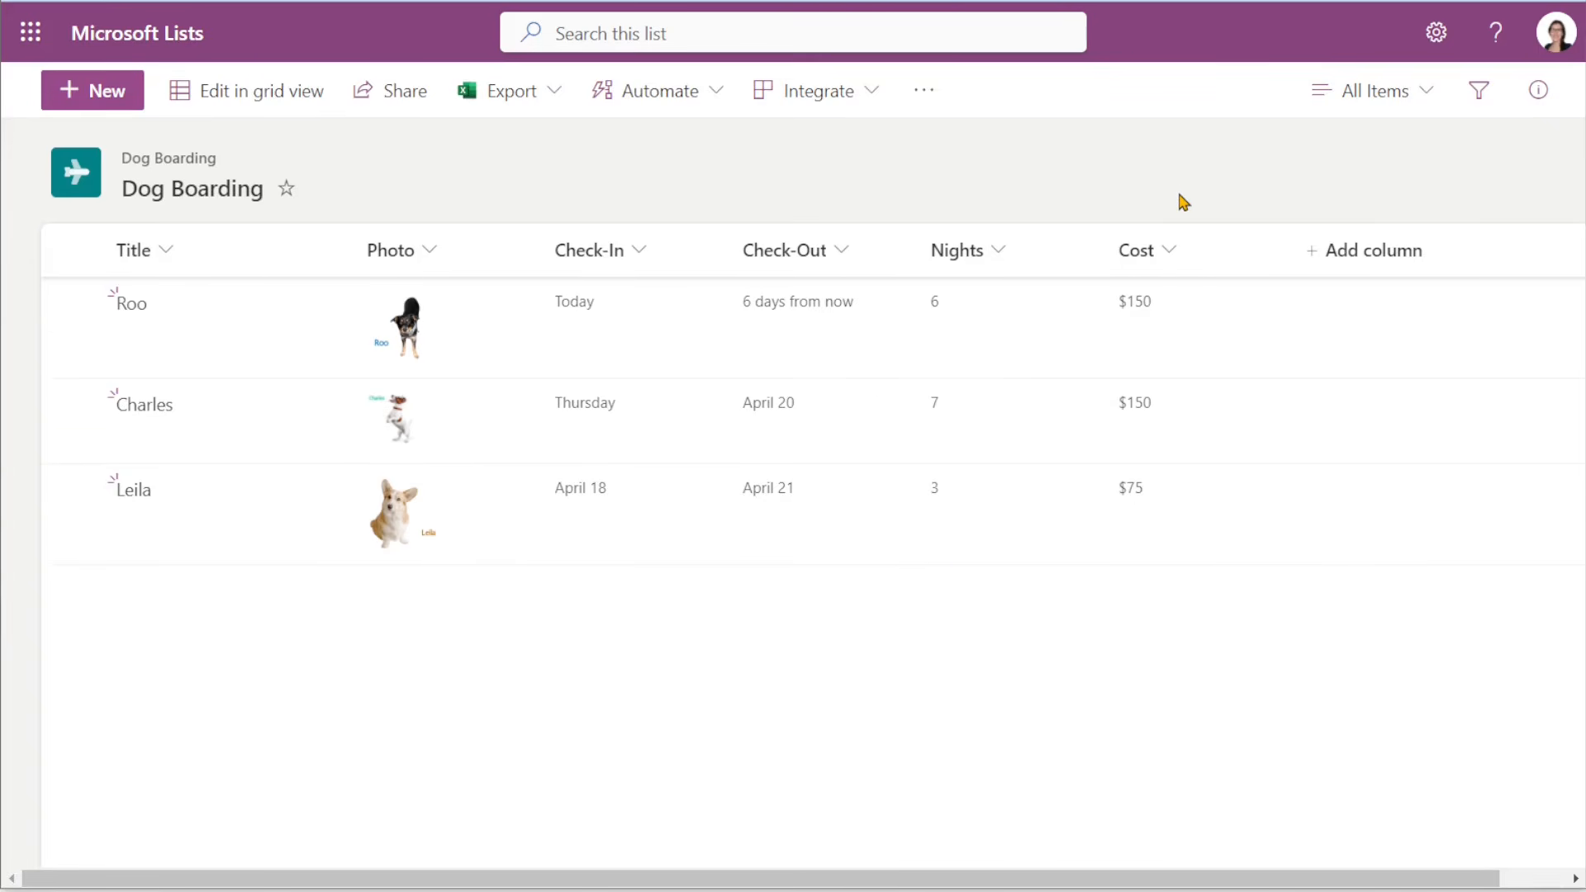
# - Open the Cost column for editing from the Dog Boarding list settings and review its formula
pyautogui.click(1436, 31)
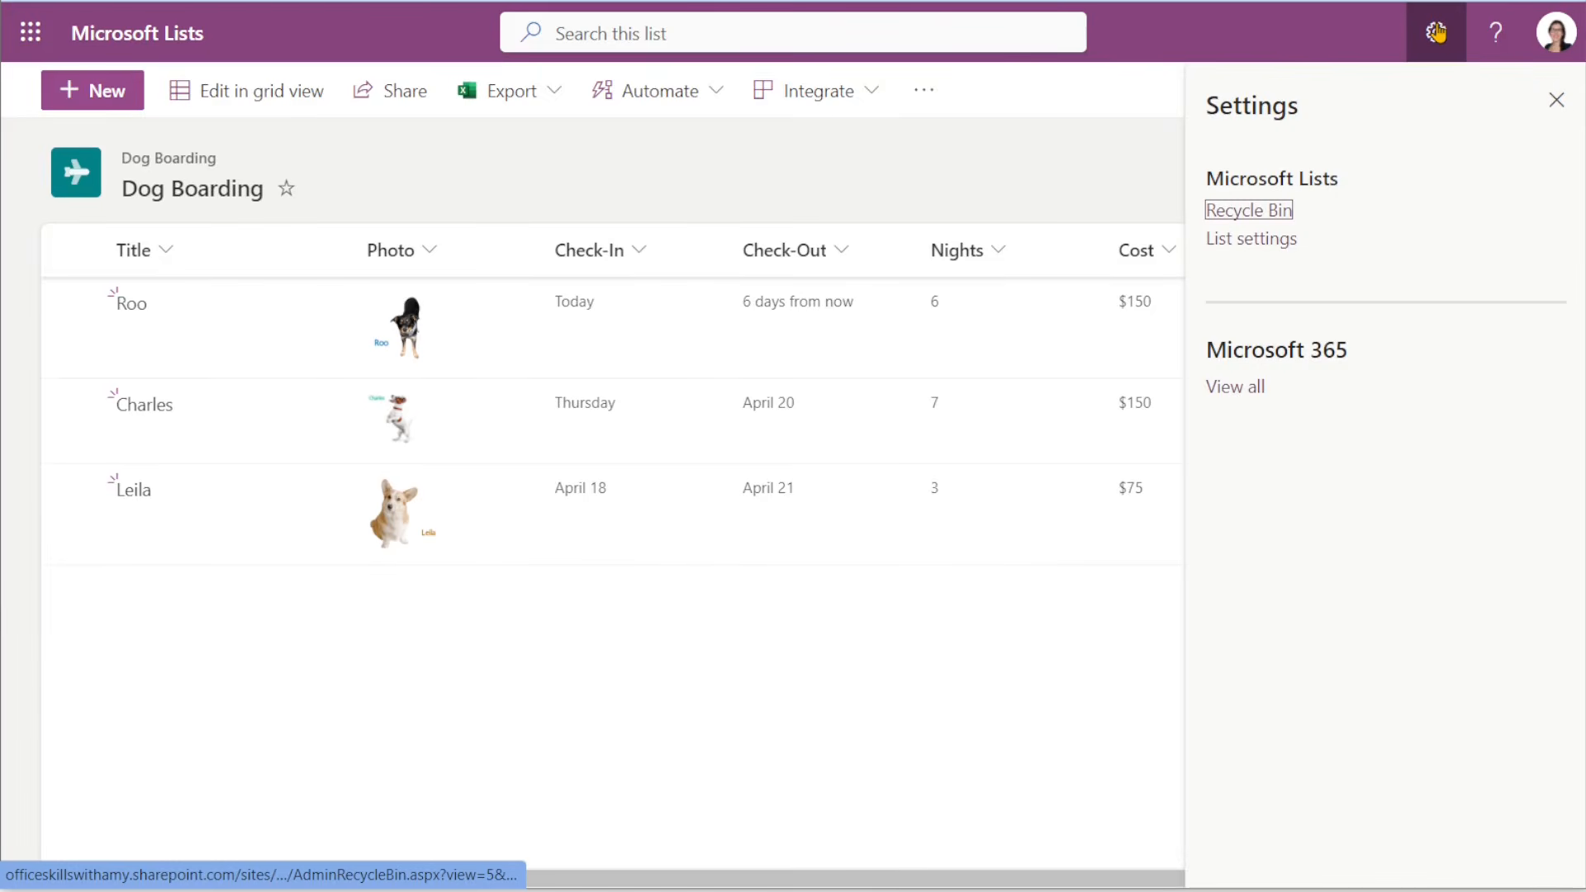
pyautogui.click(1251, 242)
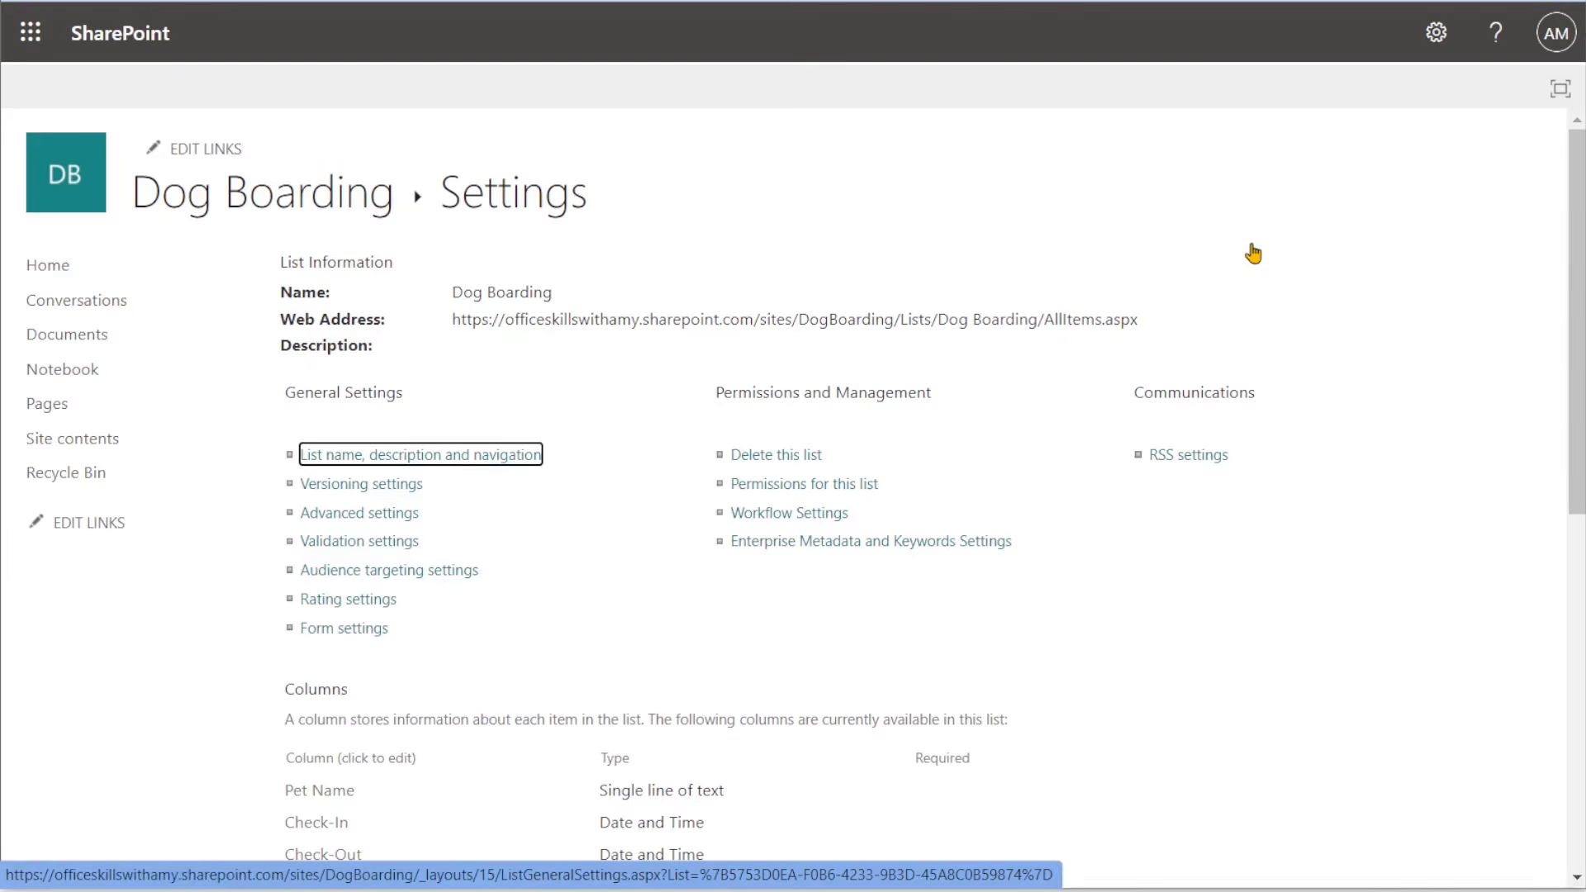
pyautogui.scroll(-6, 1008, 346)
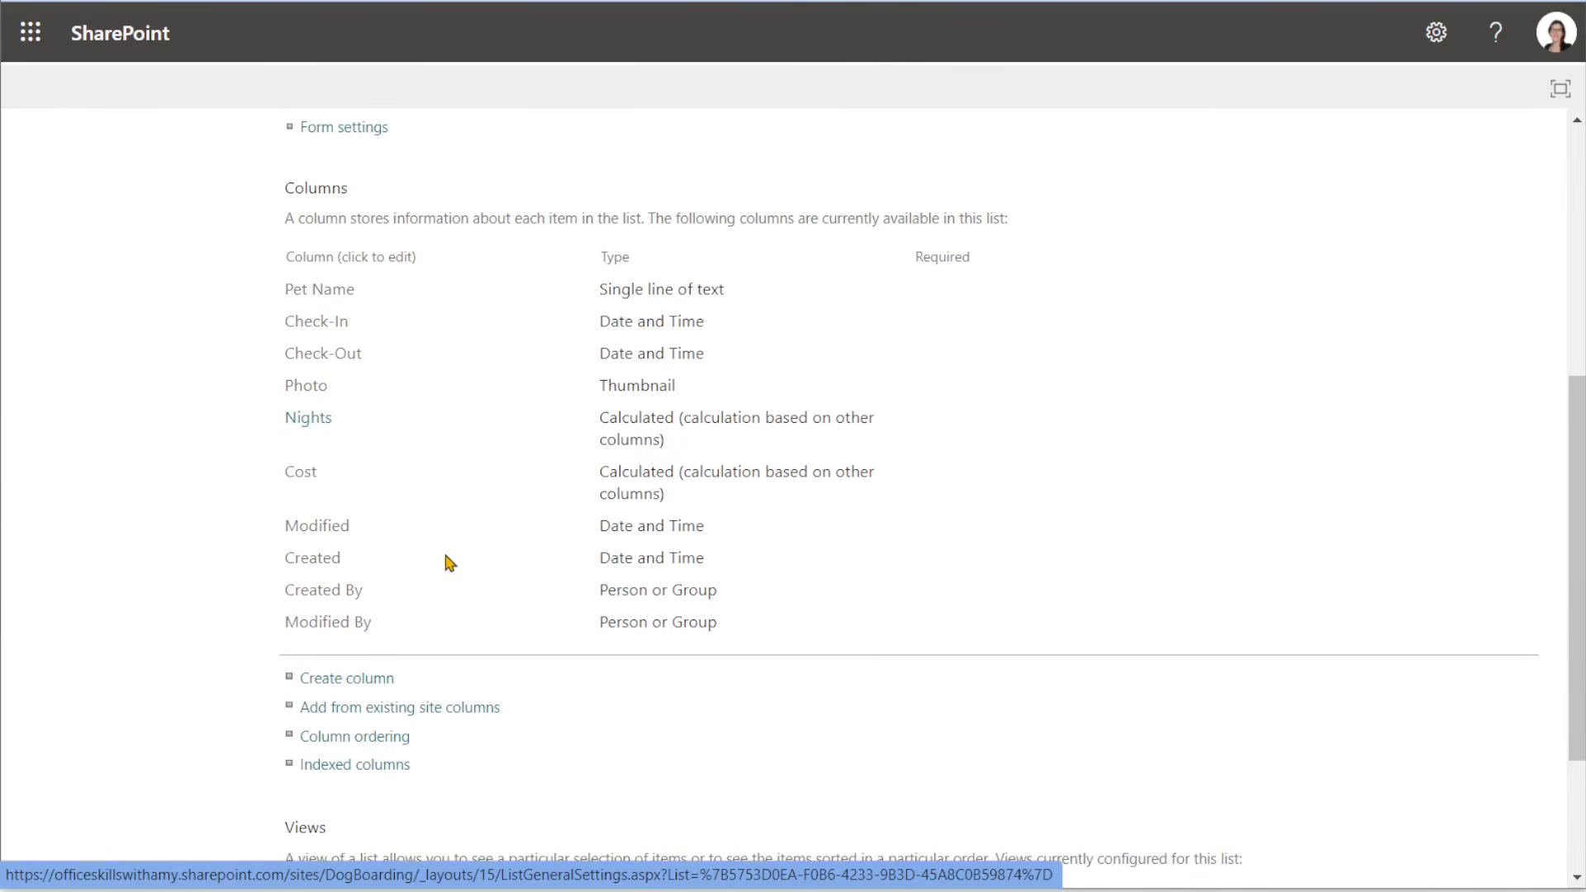
pyautogui.click(299, 472)
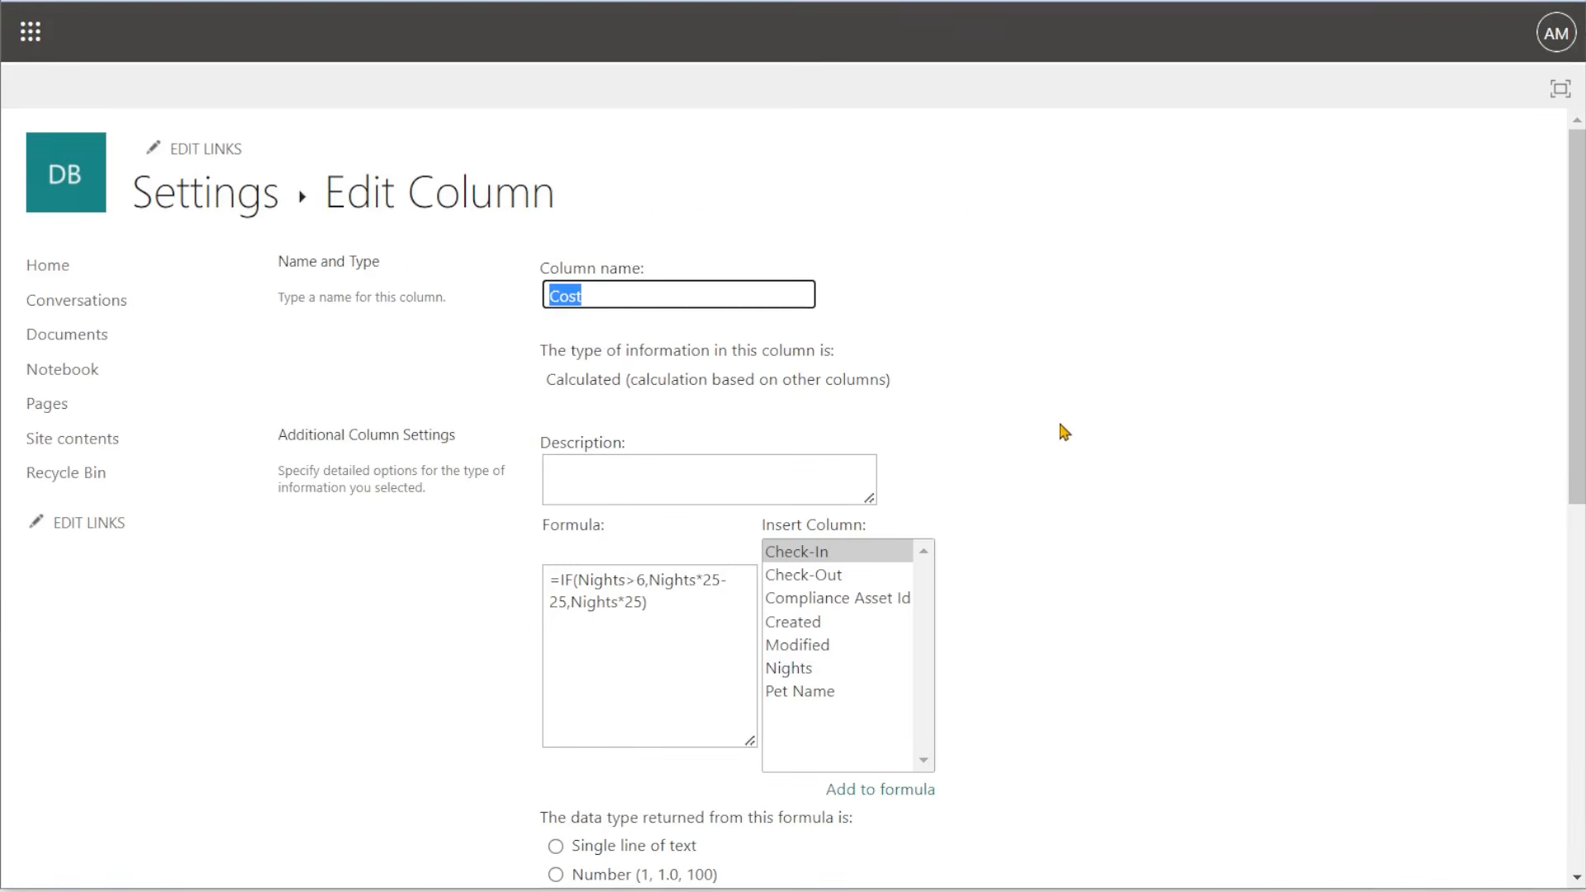
pyautogui.scroll(-3, 1052, 428)
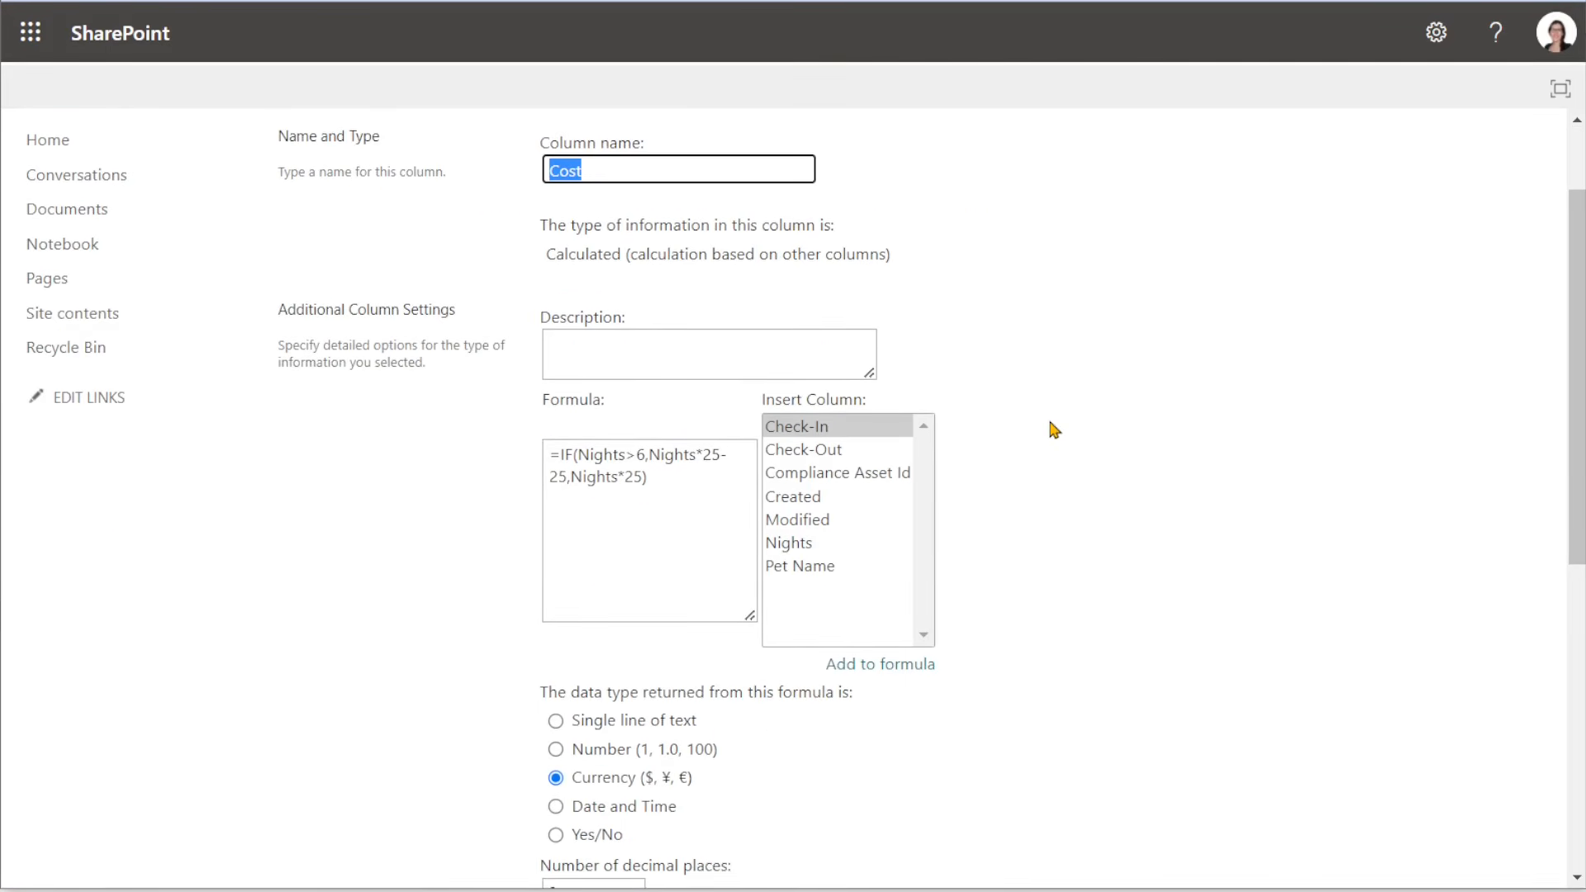